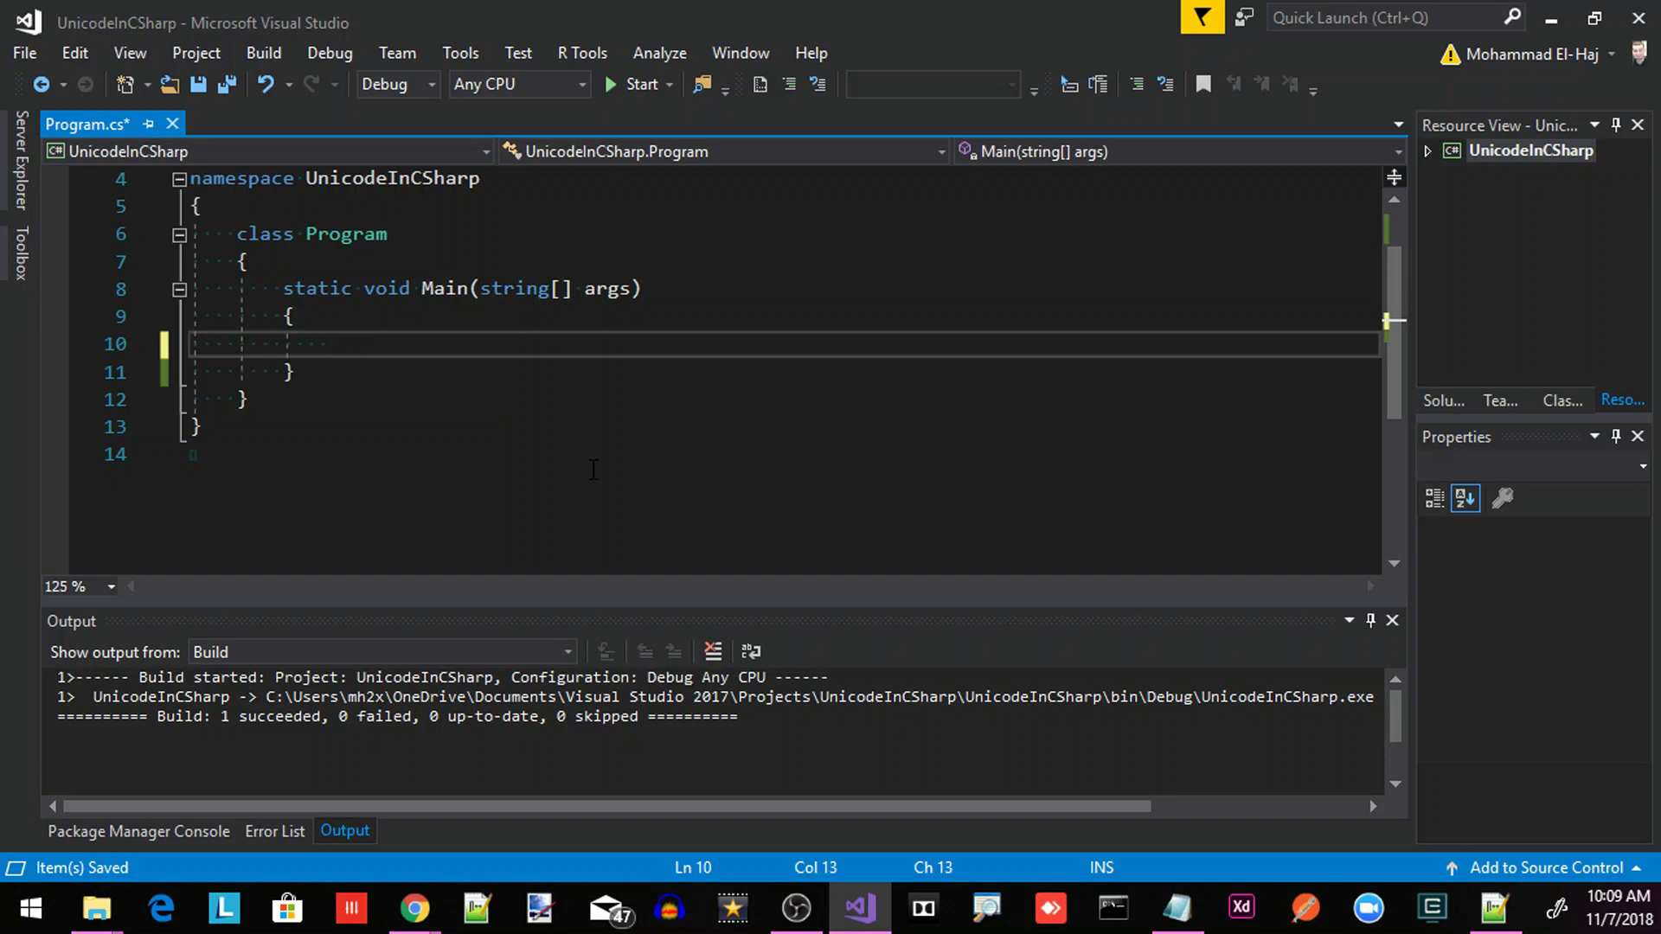
text(Console)
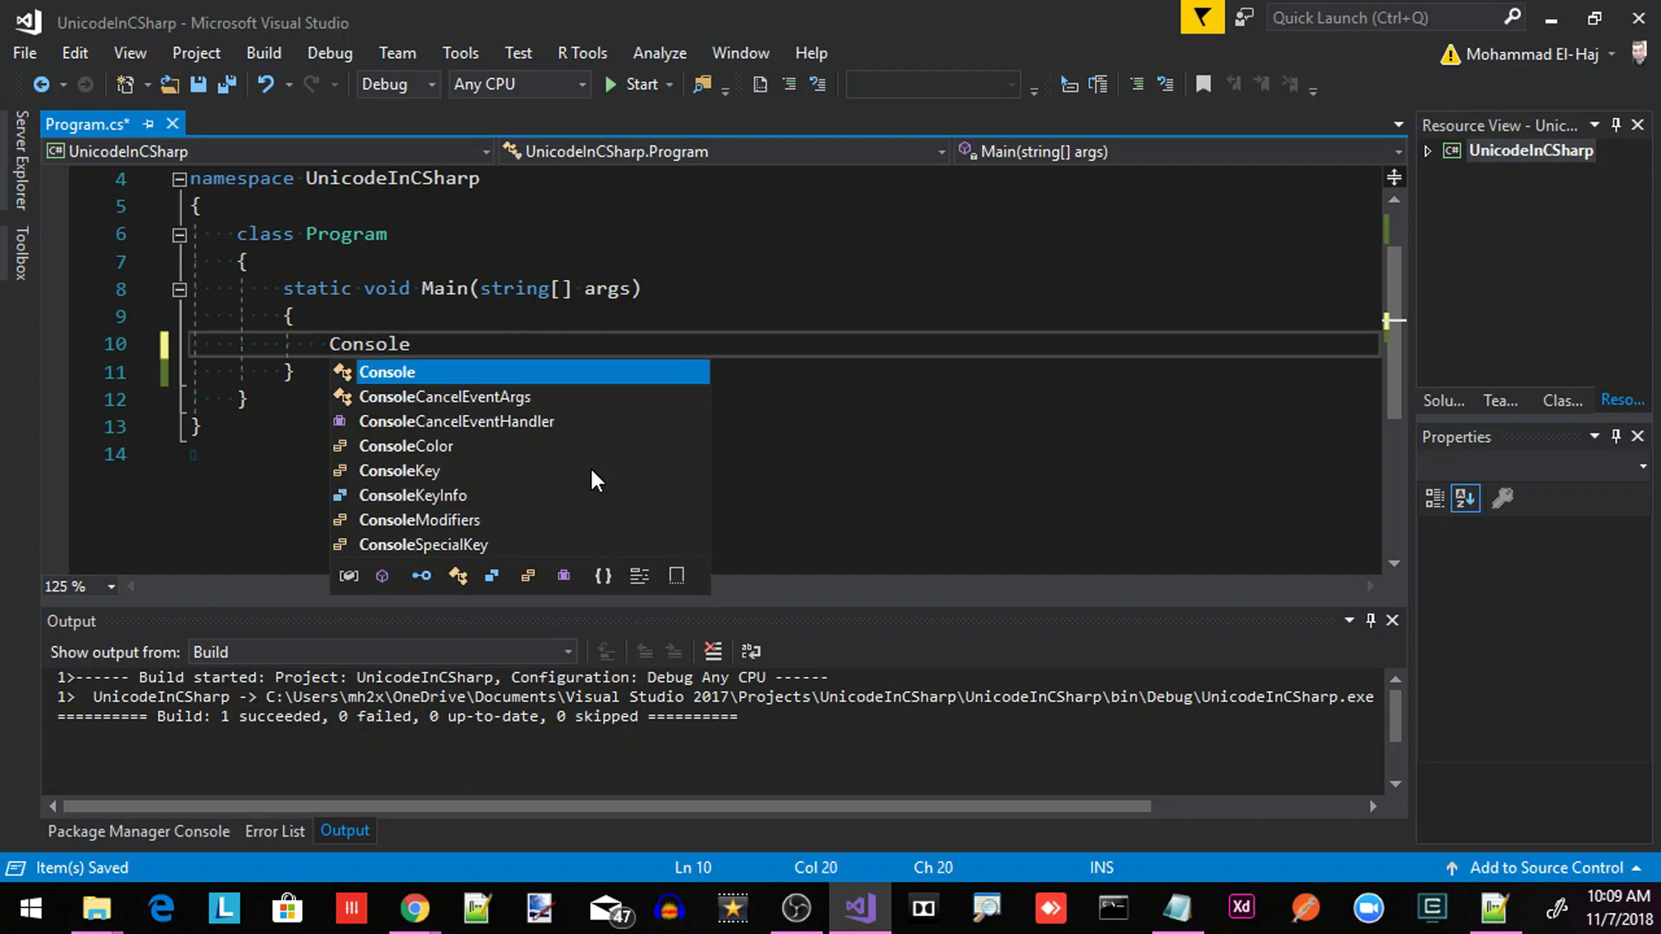
text(.WriteL)
- Accept the Console.WriteLine IntelliSense completion inside Main
key(Tab)
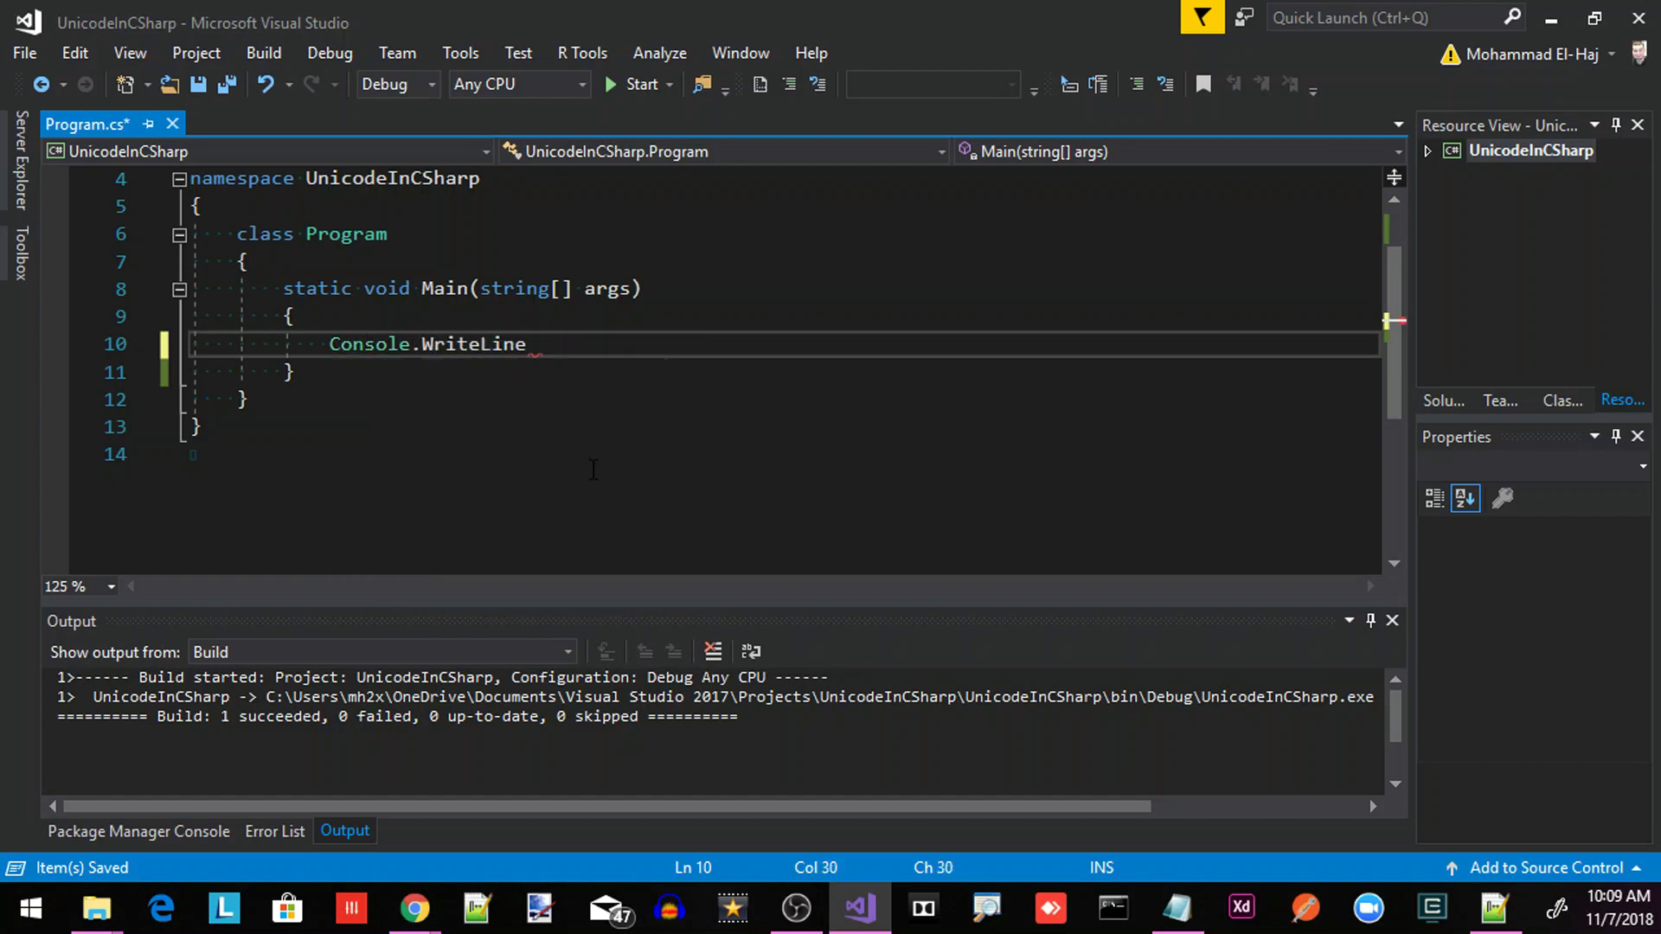
text((")
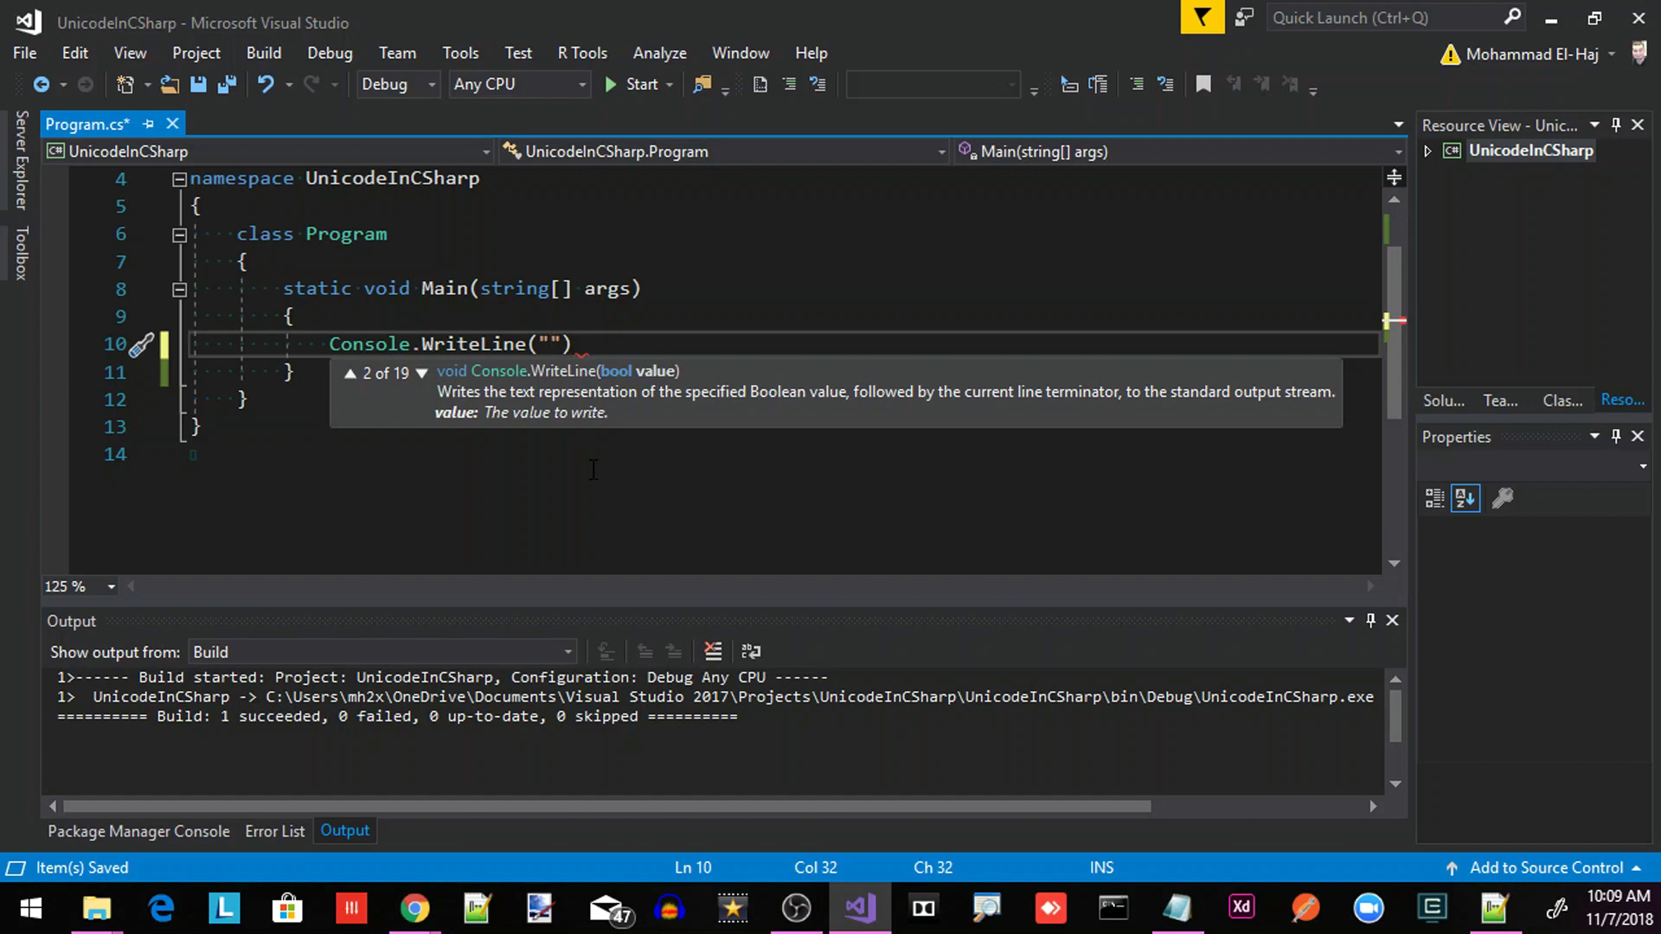
- Copy the White Smiling Face (U+263A) to the clipboard from Character Map, keeping the Consolas font
key(Escape)
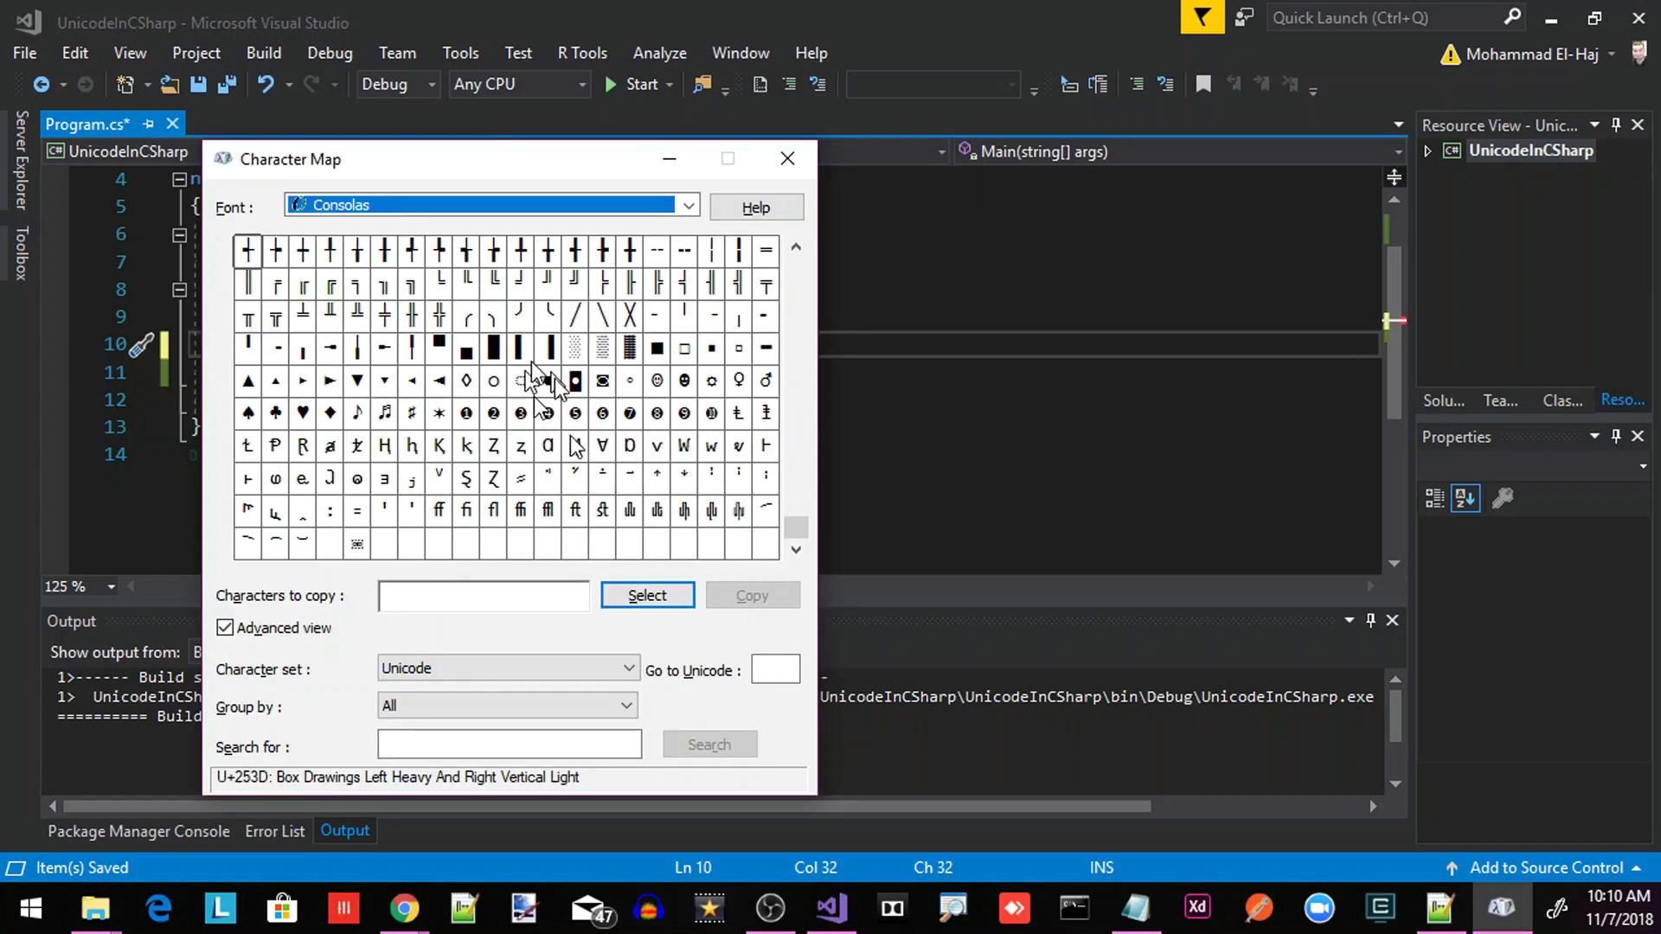
click(428, 208)
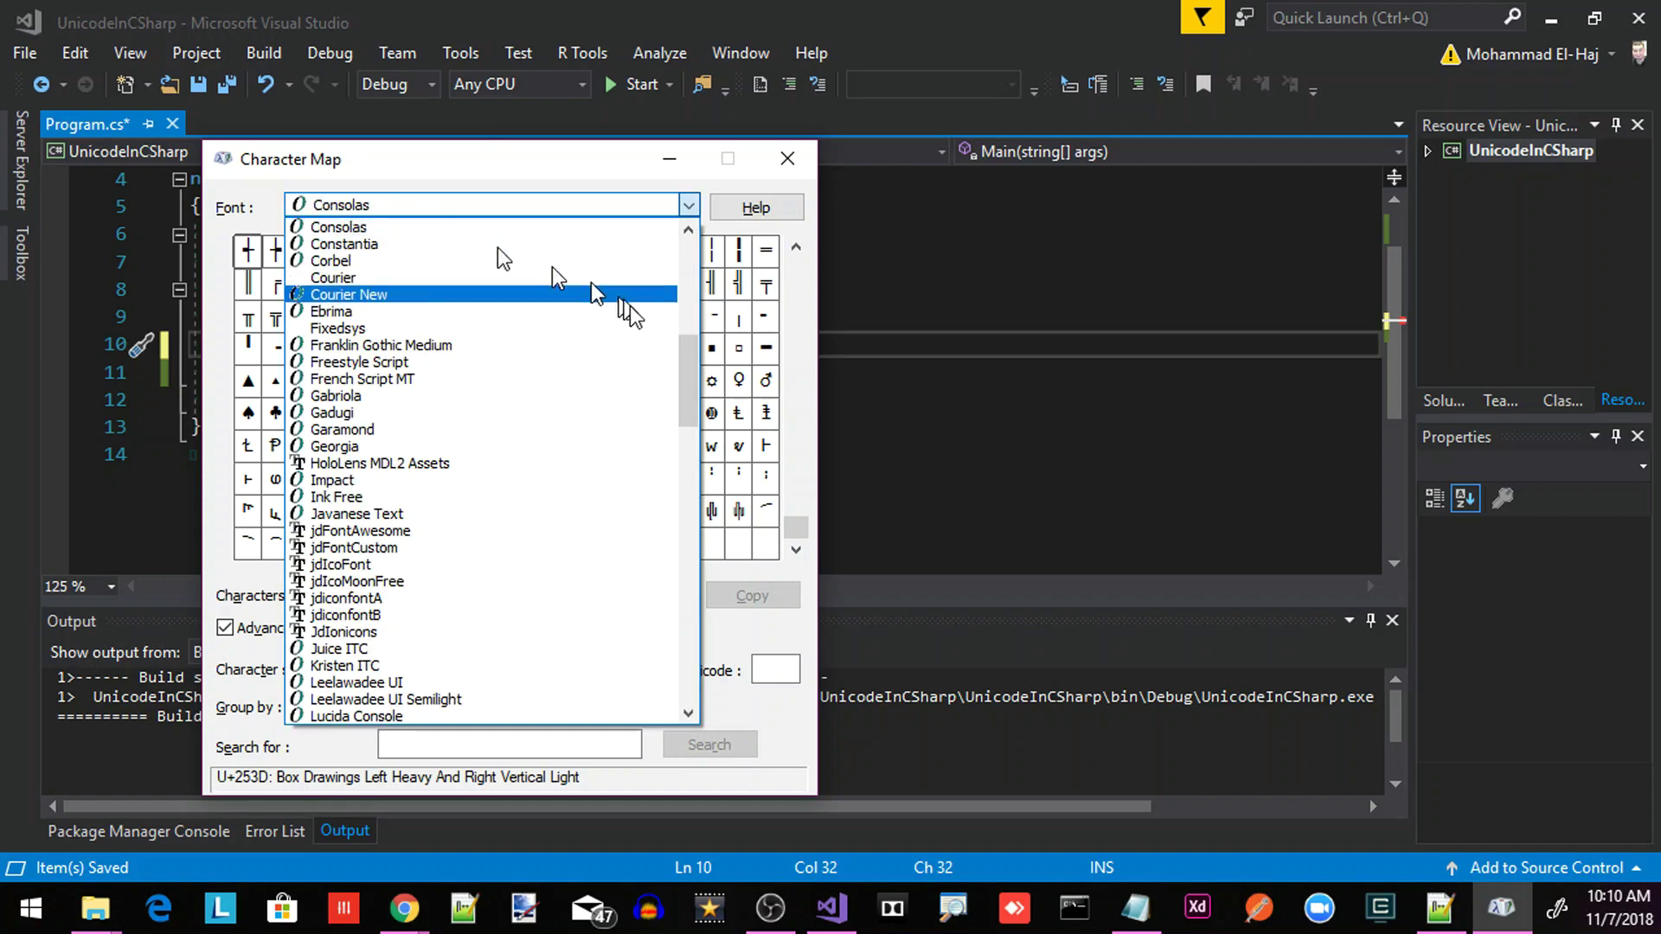
mouse_move(690, 370)
mouse_down()
mouse_move(688, 318)
mouse_move(707, 378)
mouse_up()
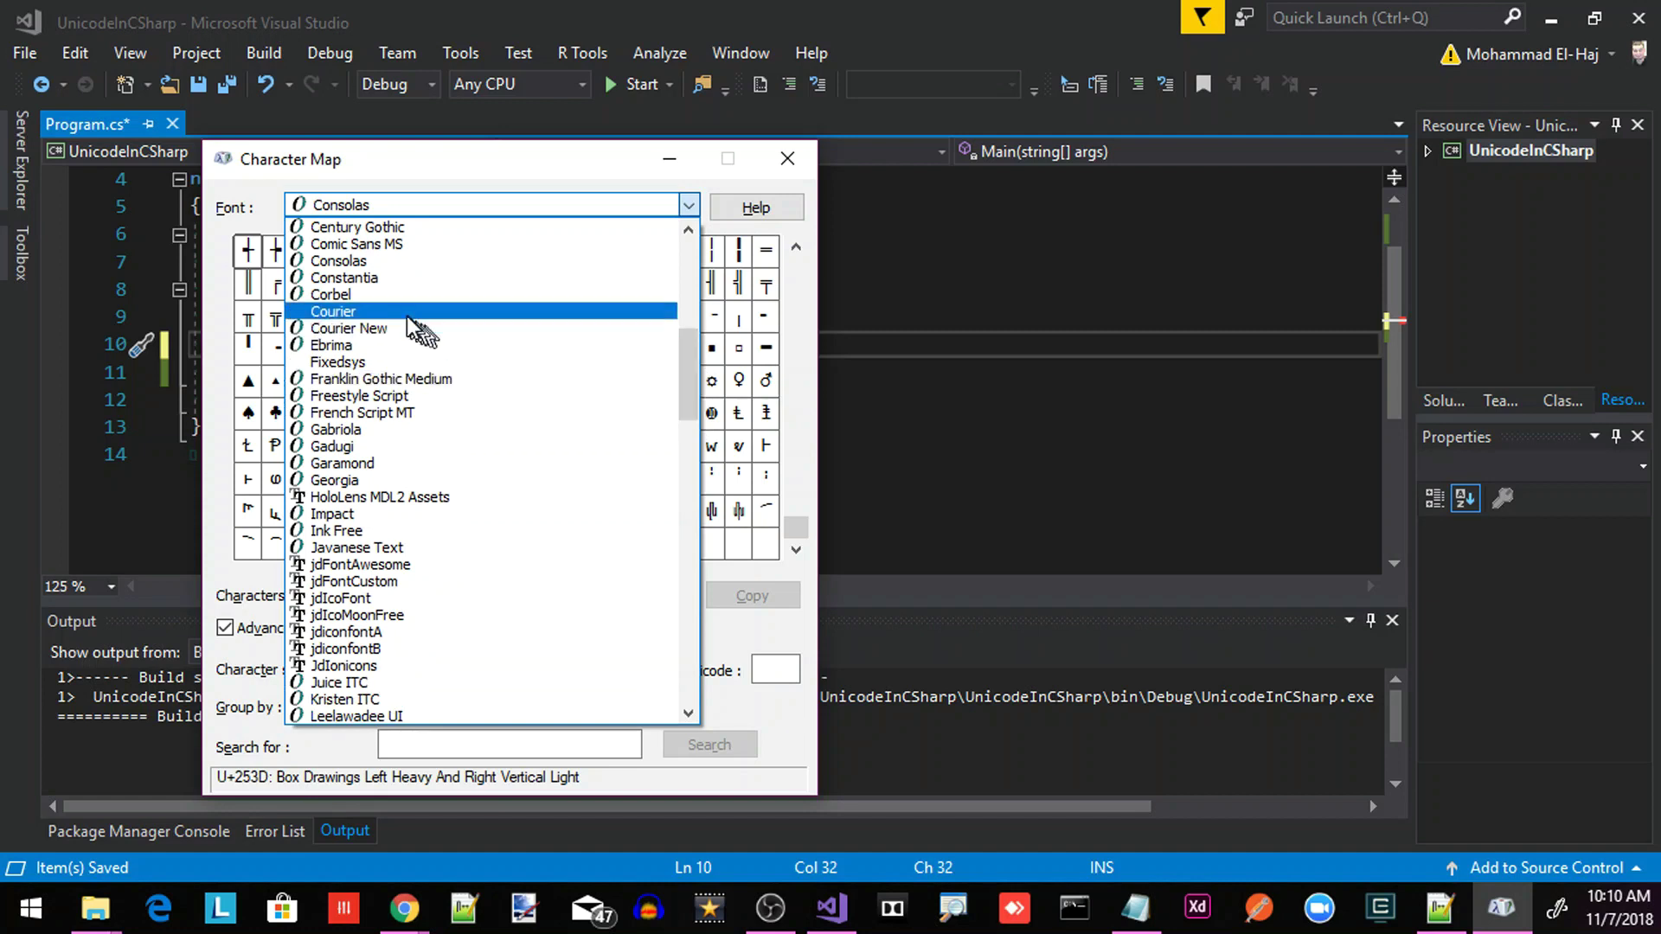
click(382, 266)
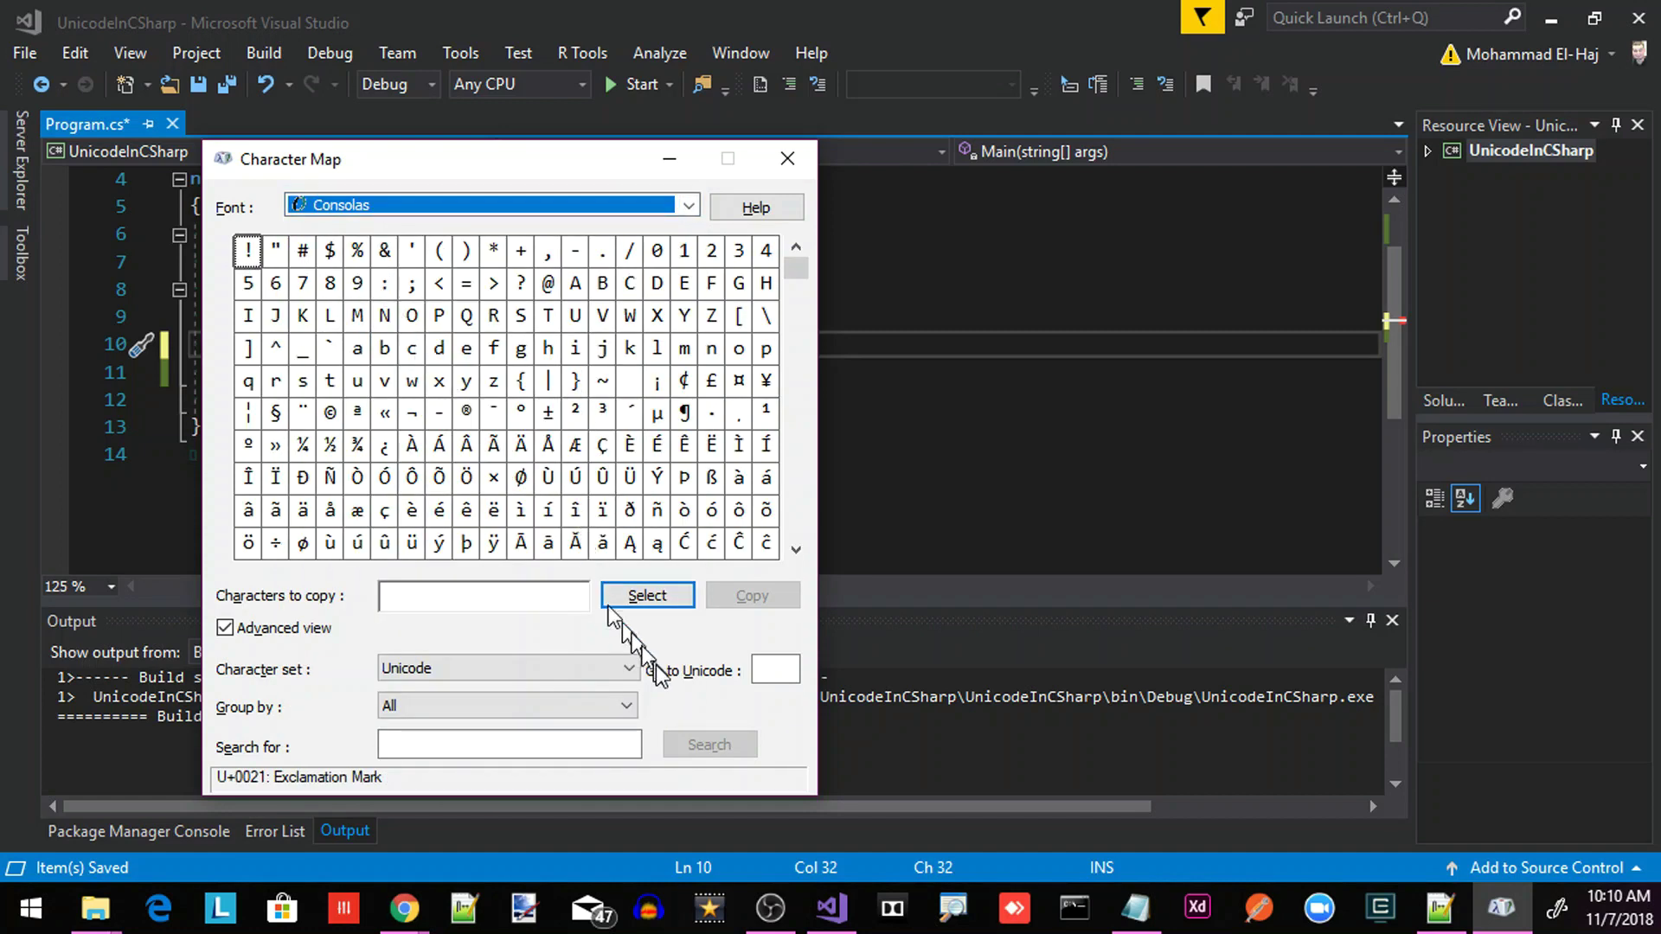
drag(795, 269, 798, 543)
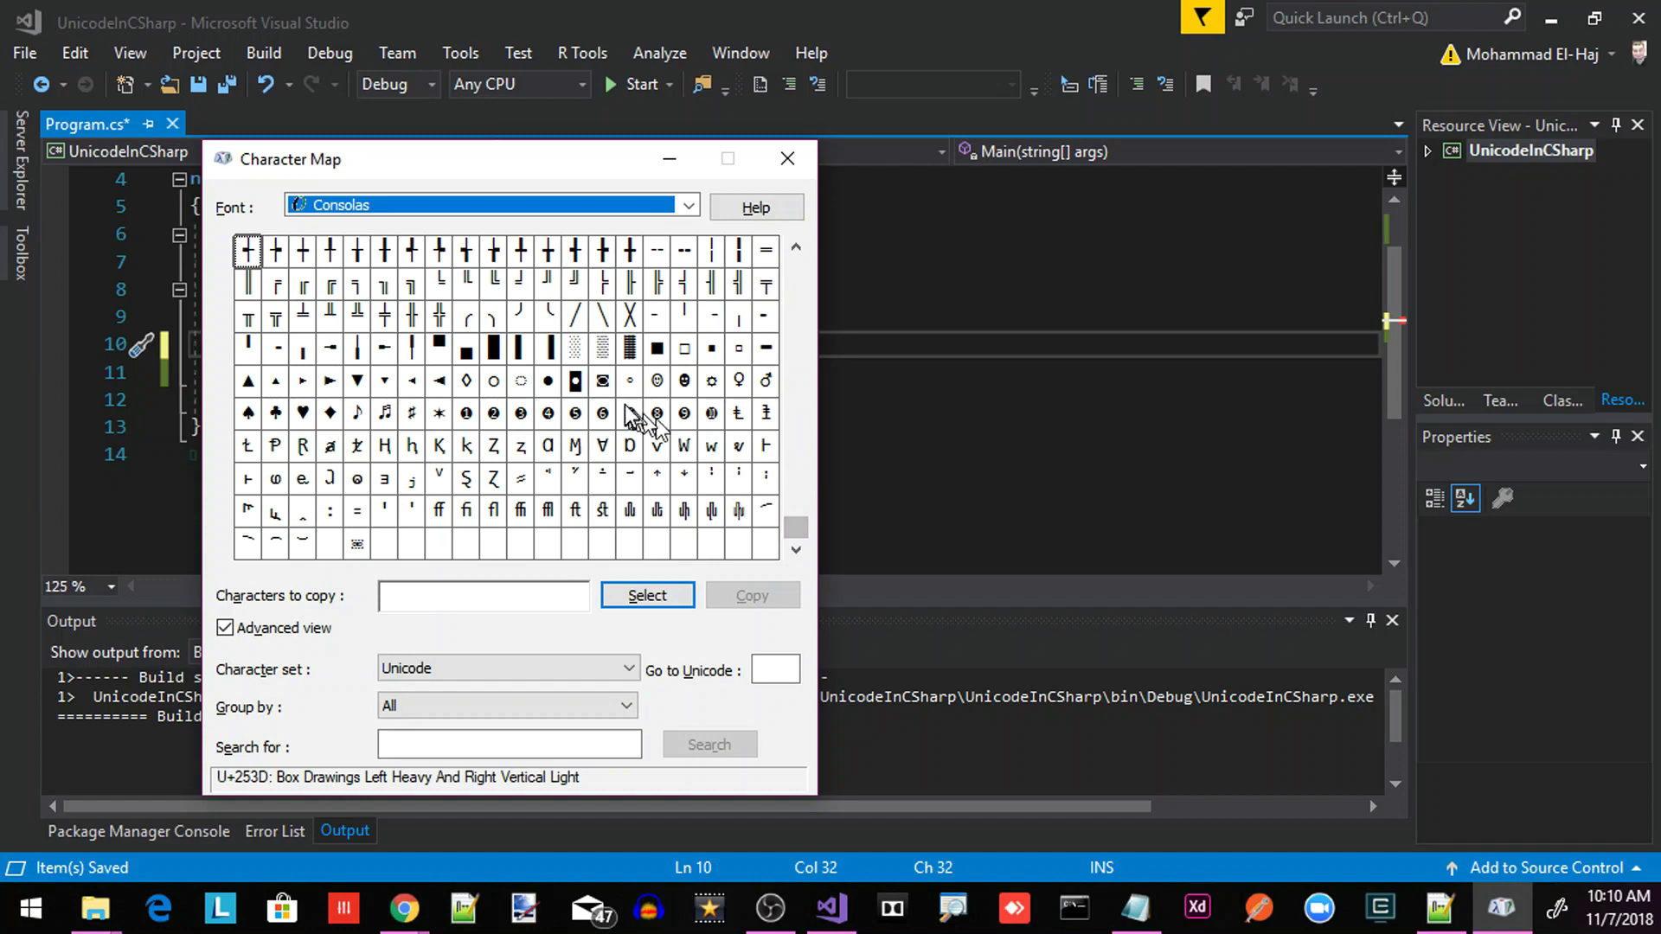
click(658, 384)
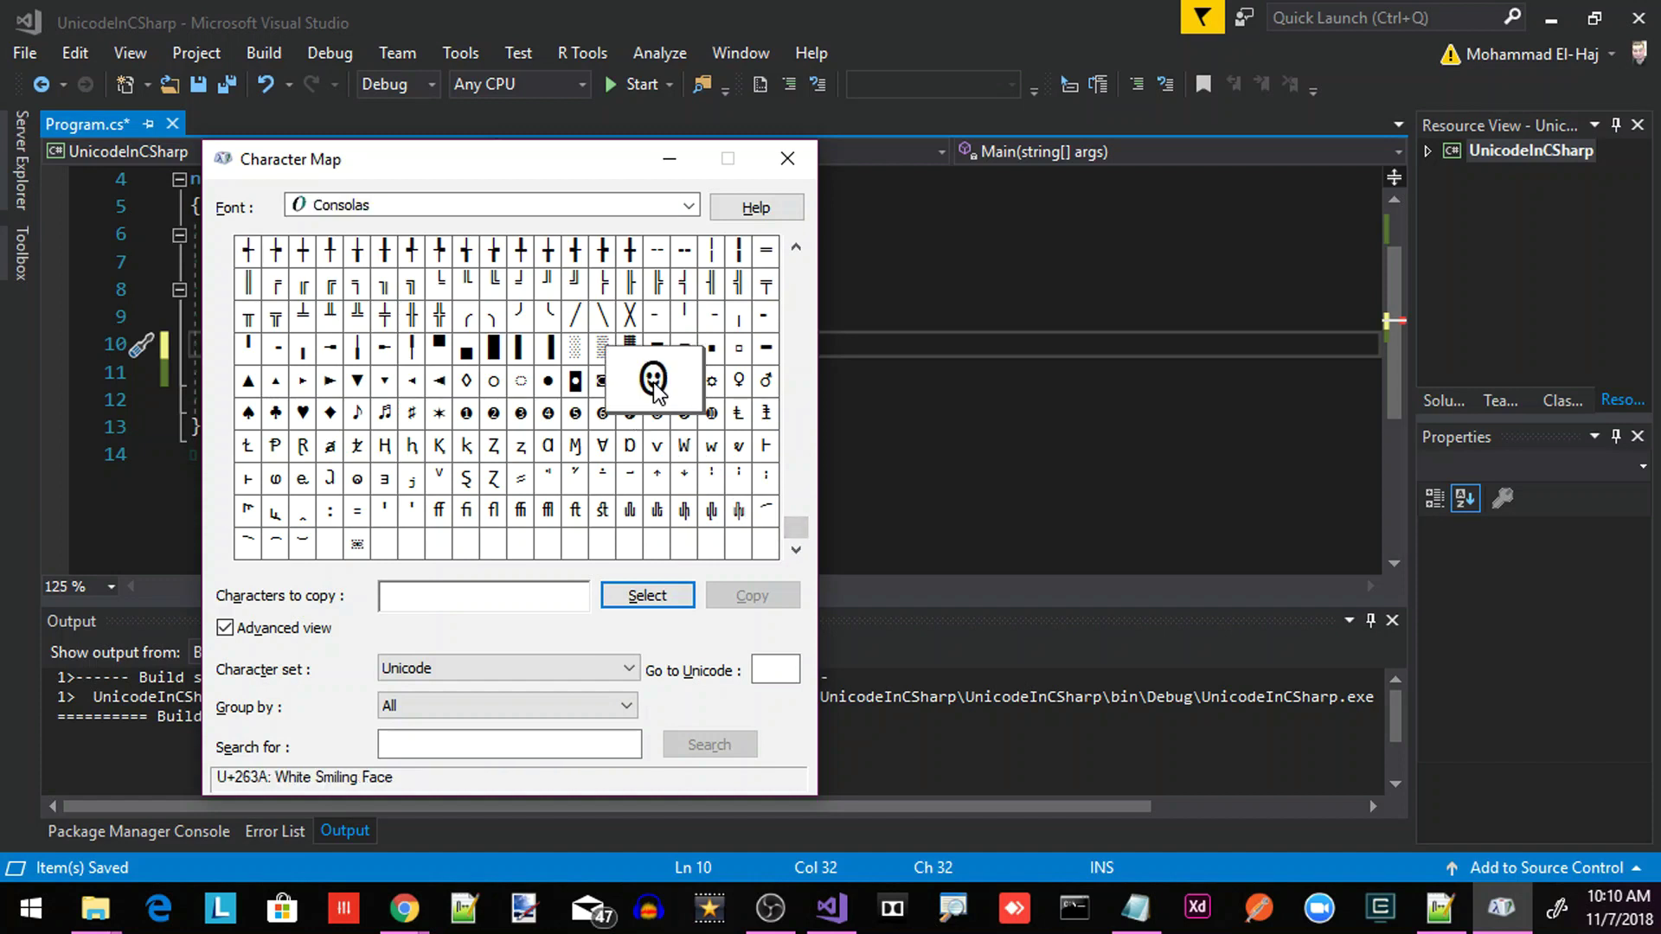
click(646, 594)
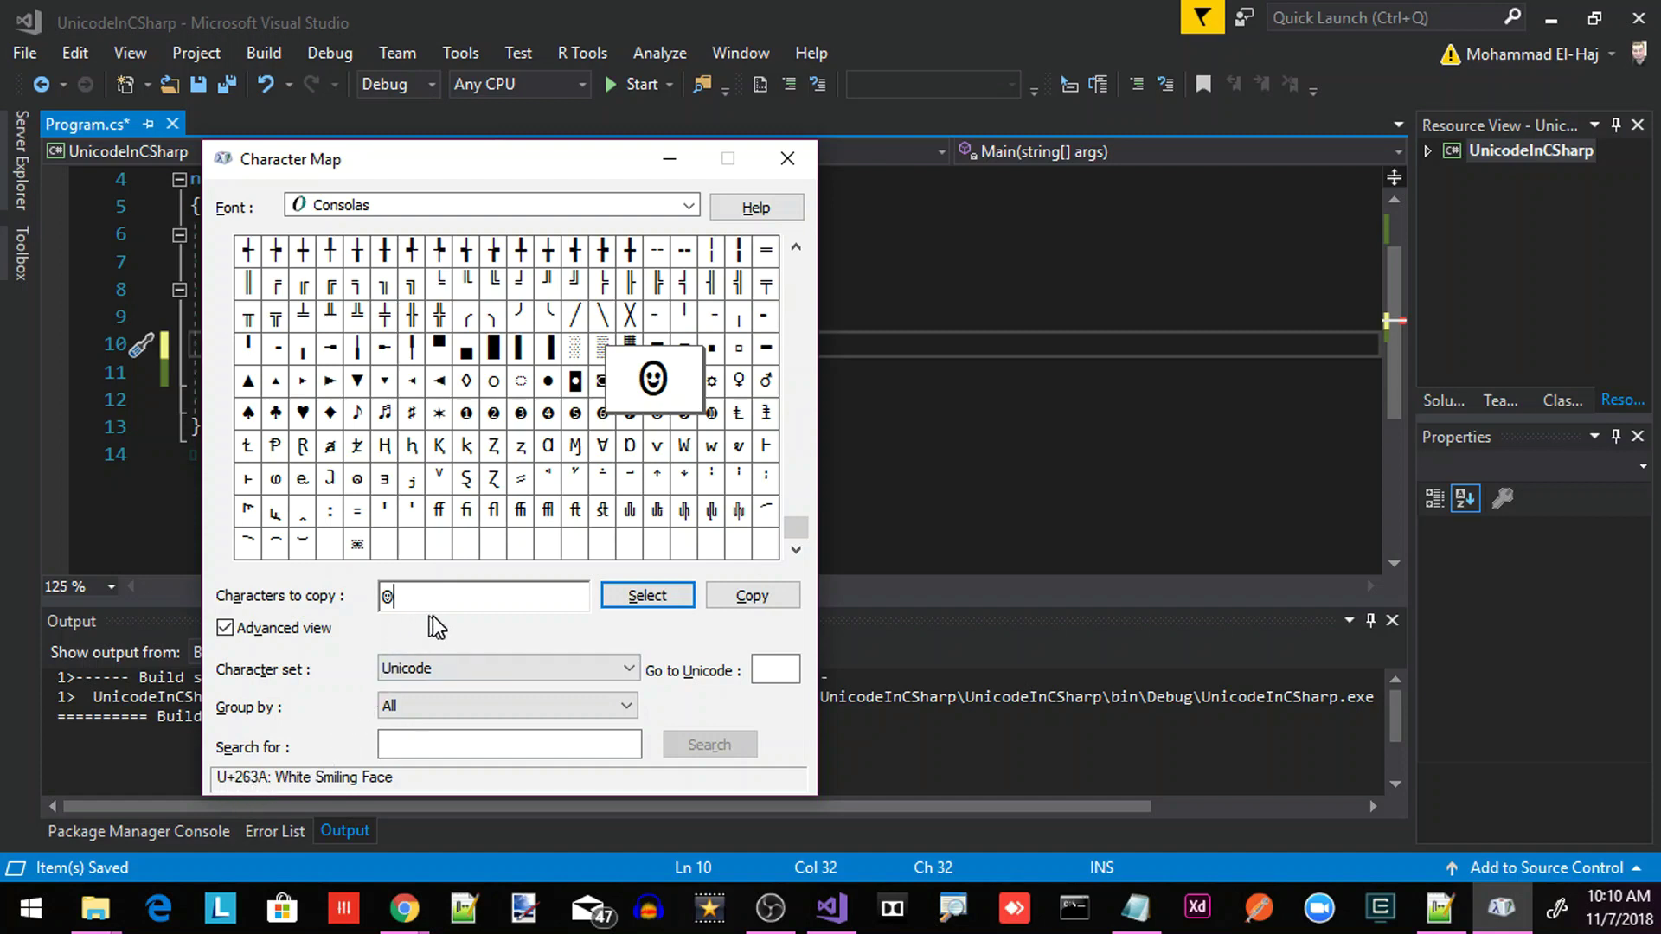
click(754, 599)
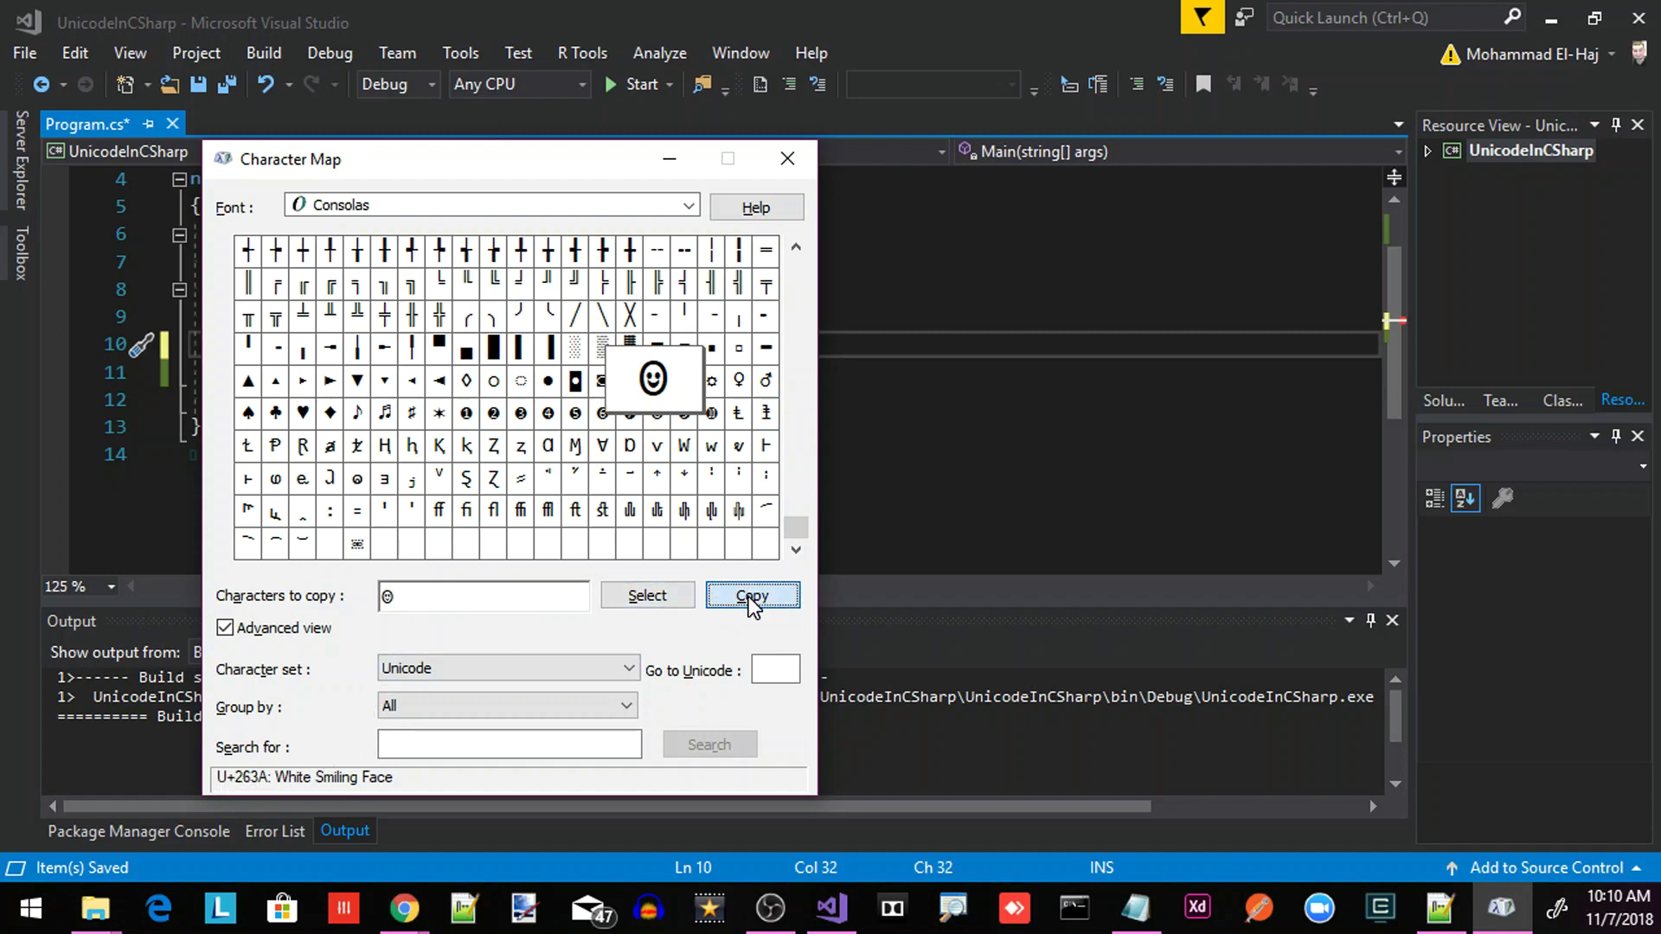
- Paste the smiley character between the WriteLine quotes
key(alt+Tab)
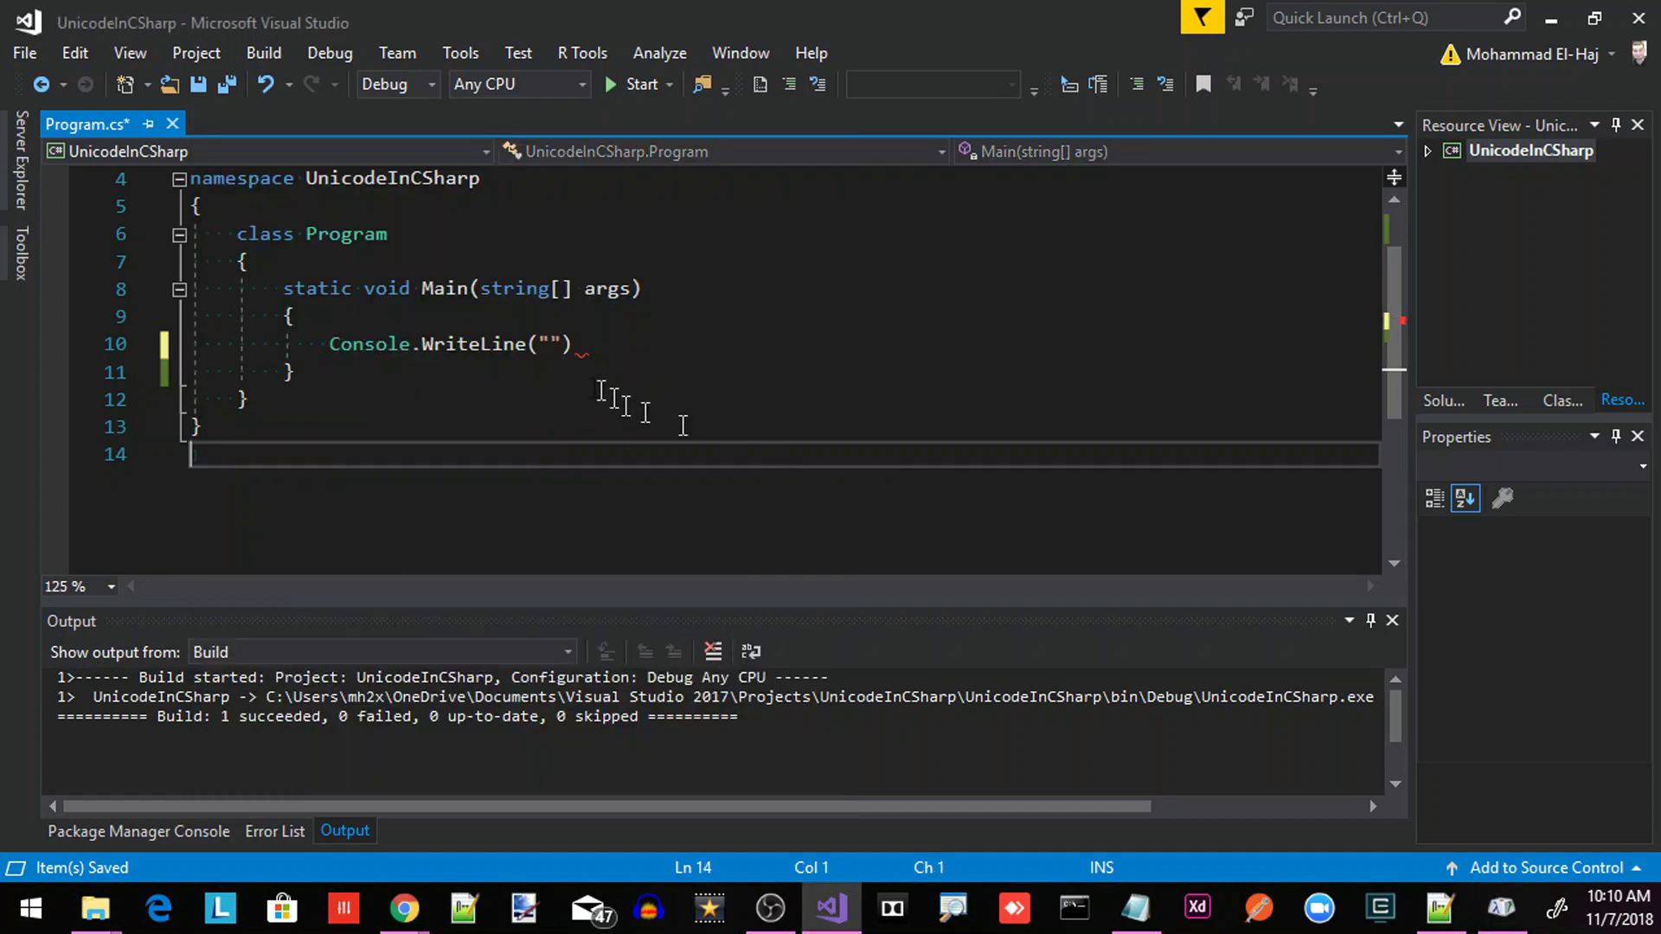
key(ctrl+v)
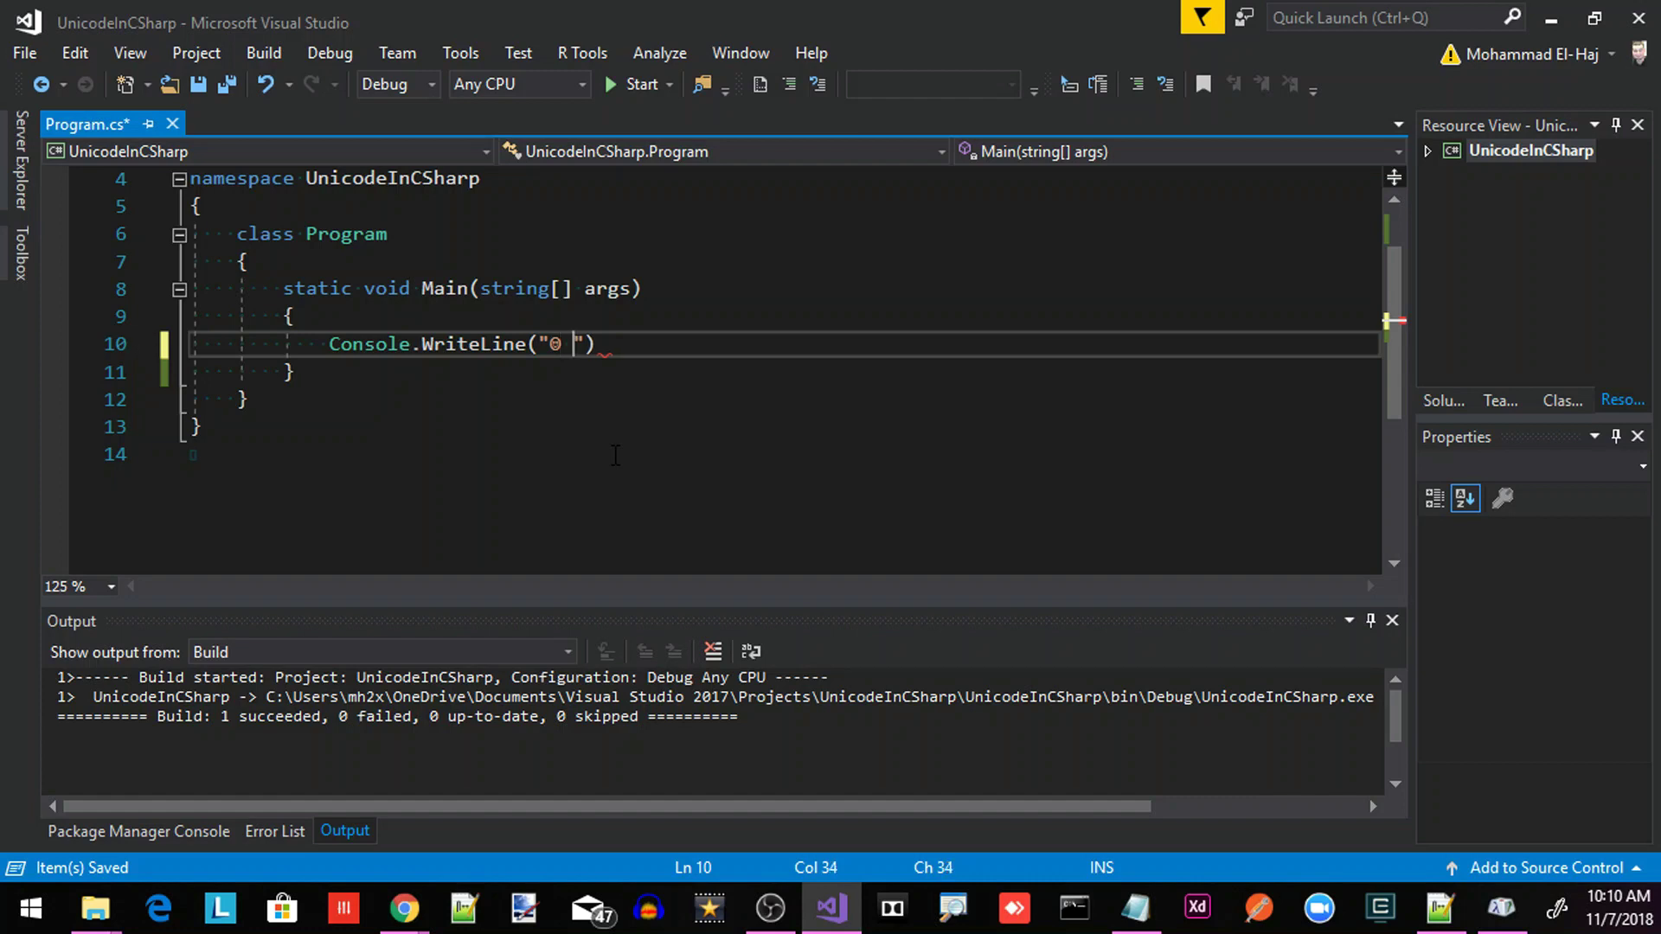
text(\)
text(x)
text(26)
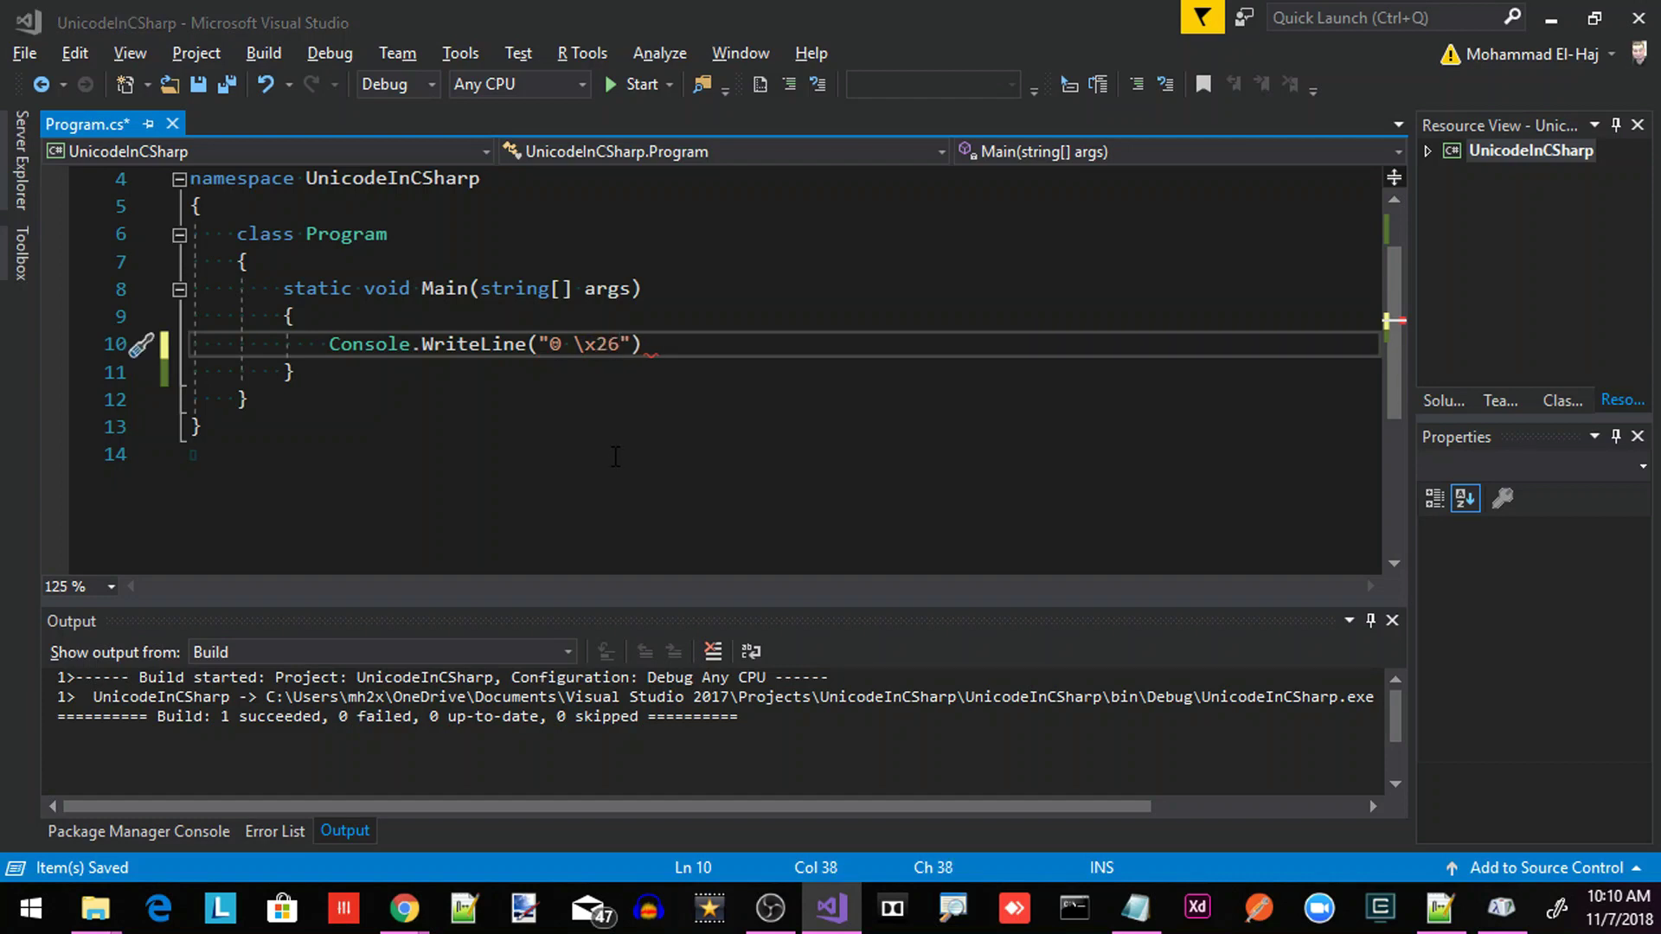
key(alt+Tab)
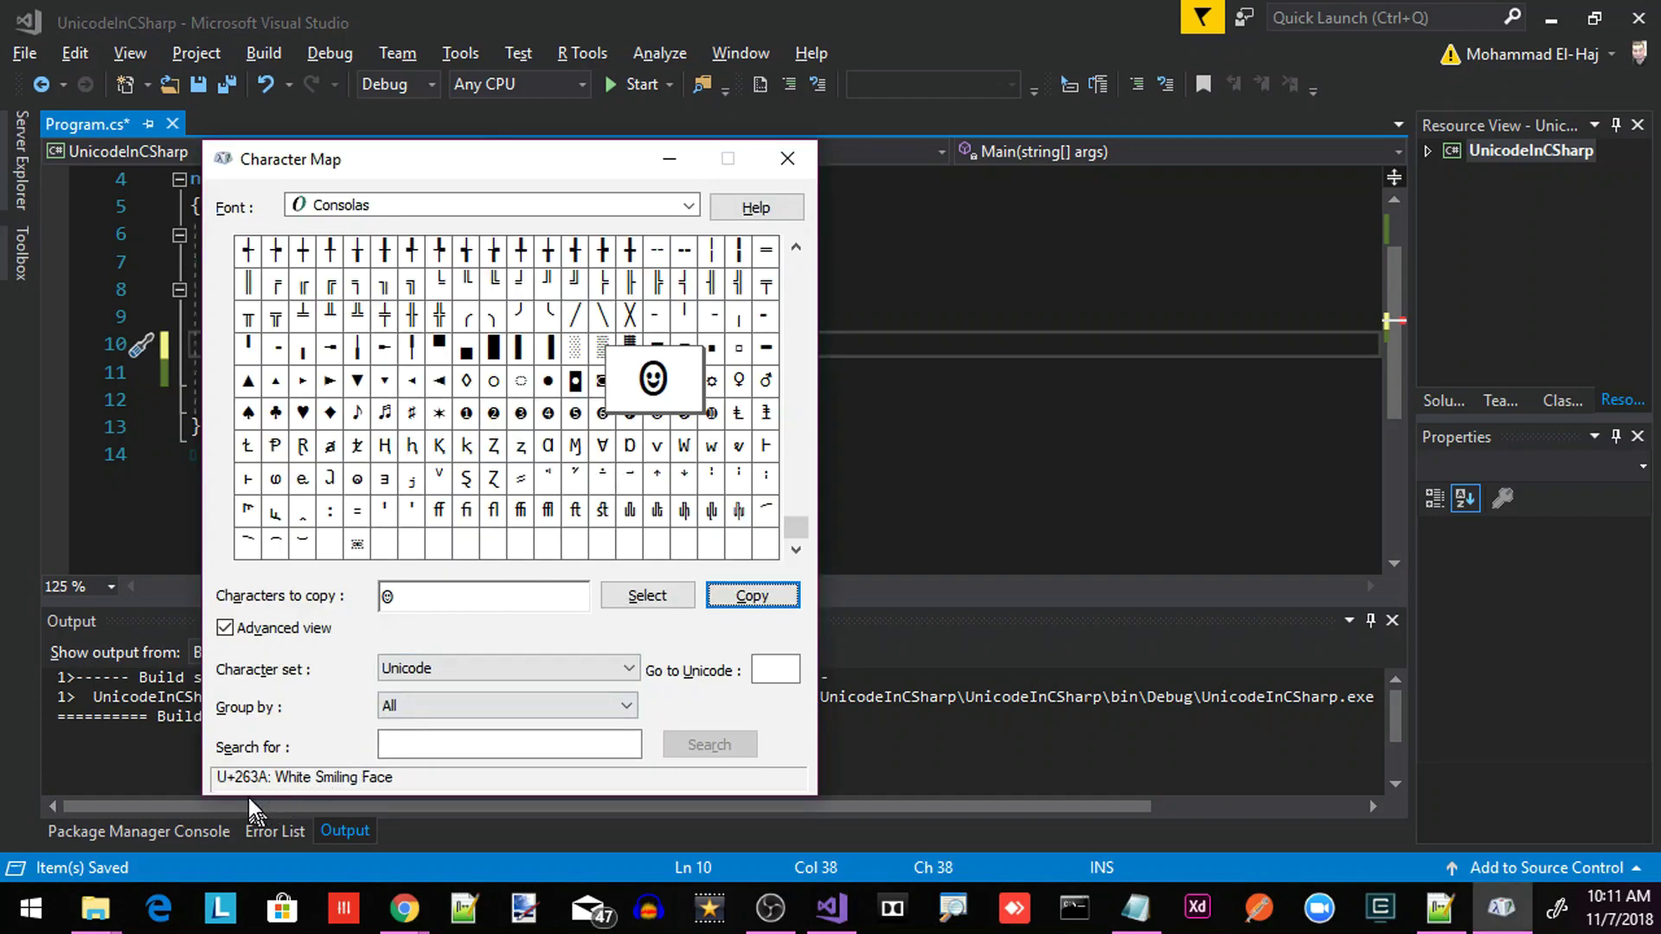
key(alt+Tab)
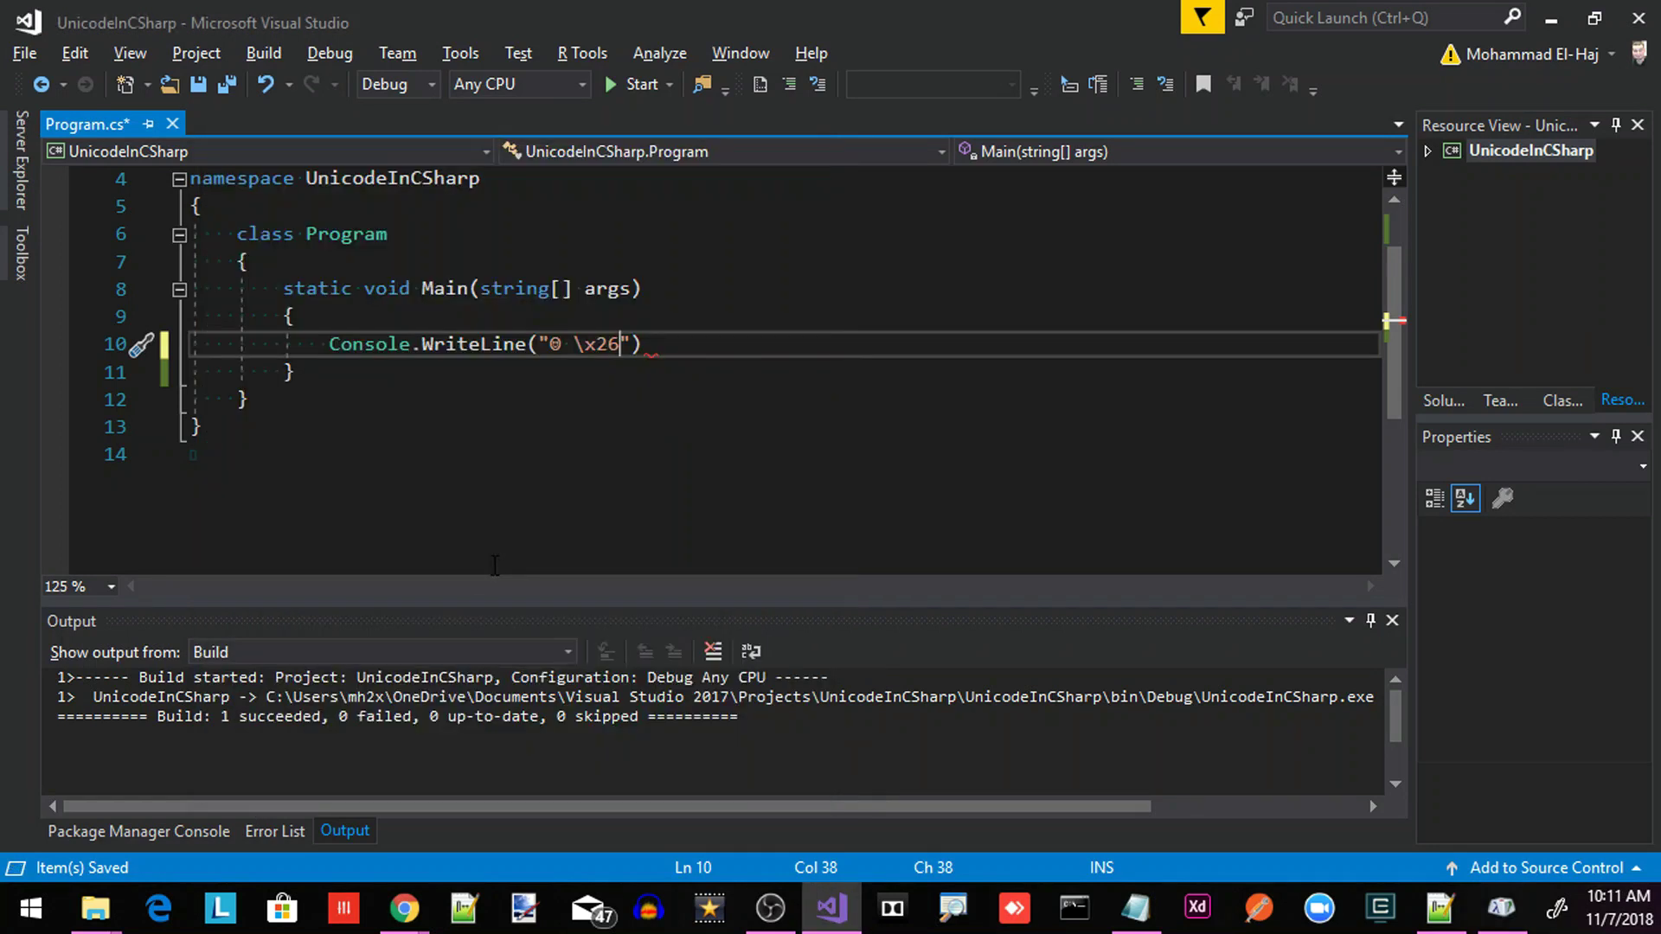
text(3A)
- Finish the WriteLine("☺ \x263A") statement and run the program
key(End)
text(;)
key(Left)
key(Left)
key(Left)
key(Left)
key(Left)
key(Left)
key(ctrl+F5)
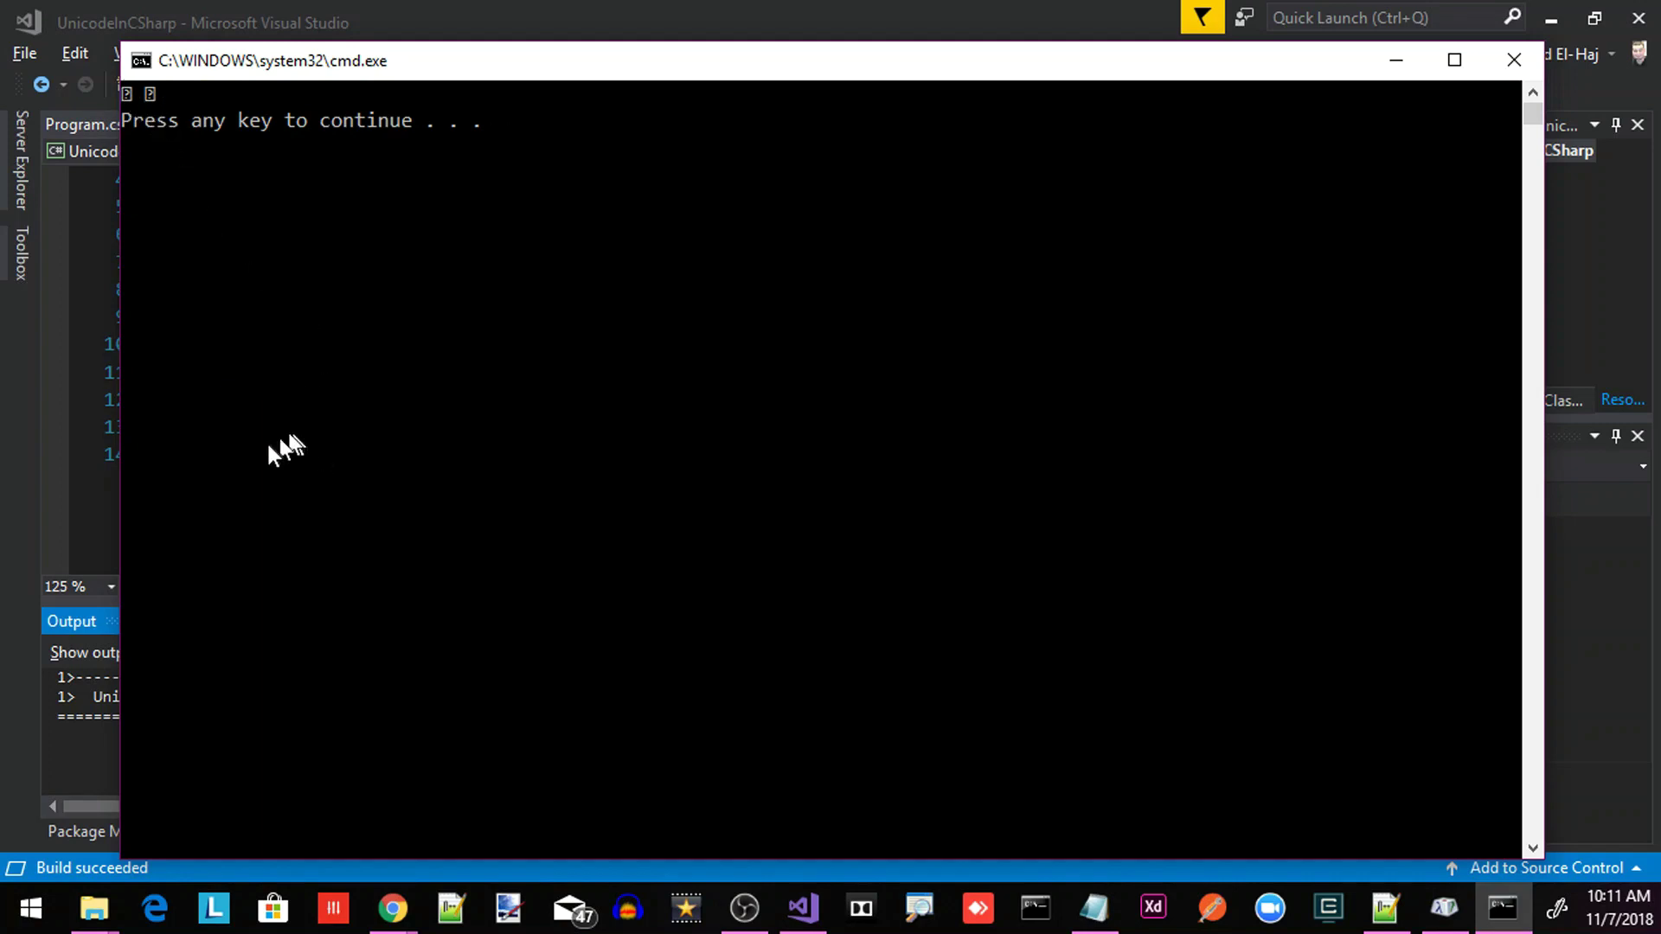
- Confirm the console font is Consolas in Command Prompt properties, then close the console
click(138, 62)
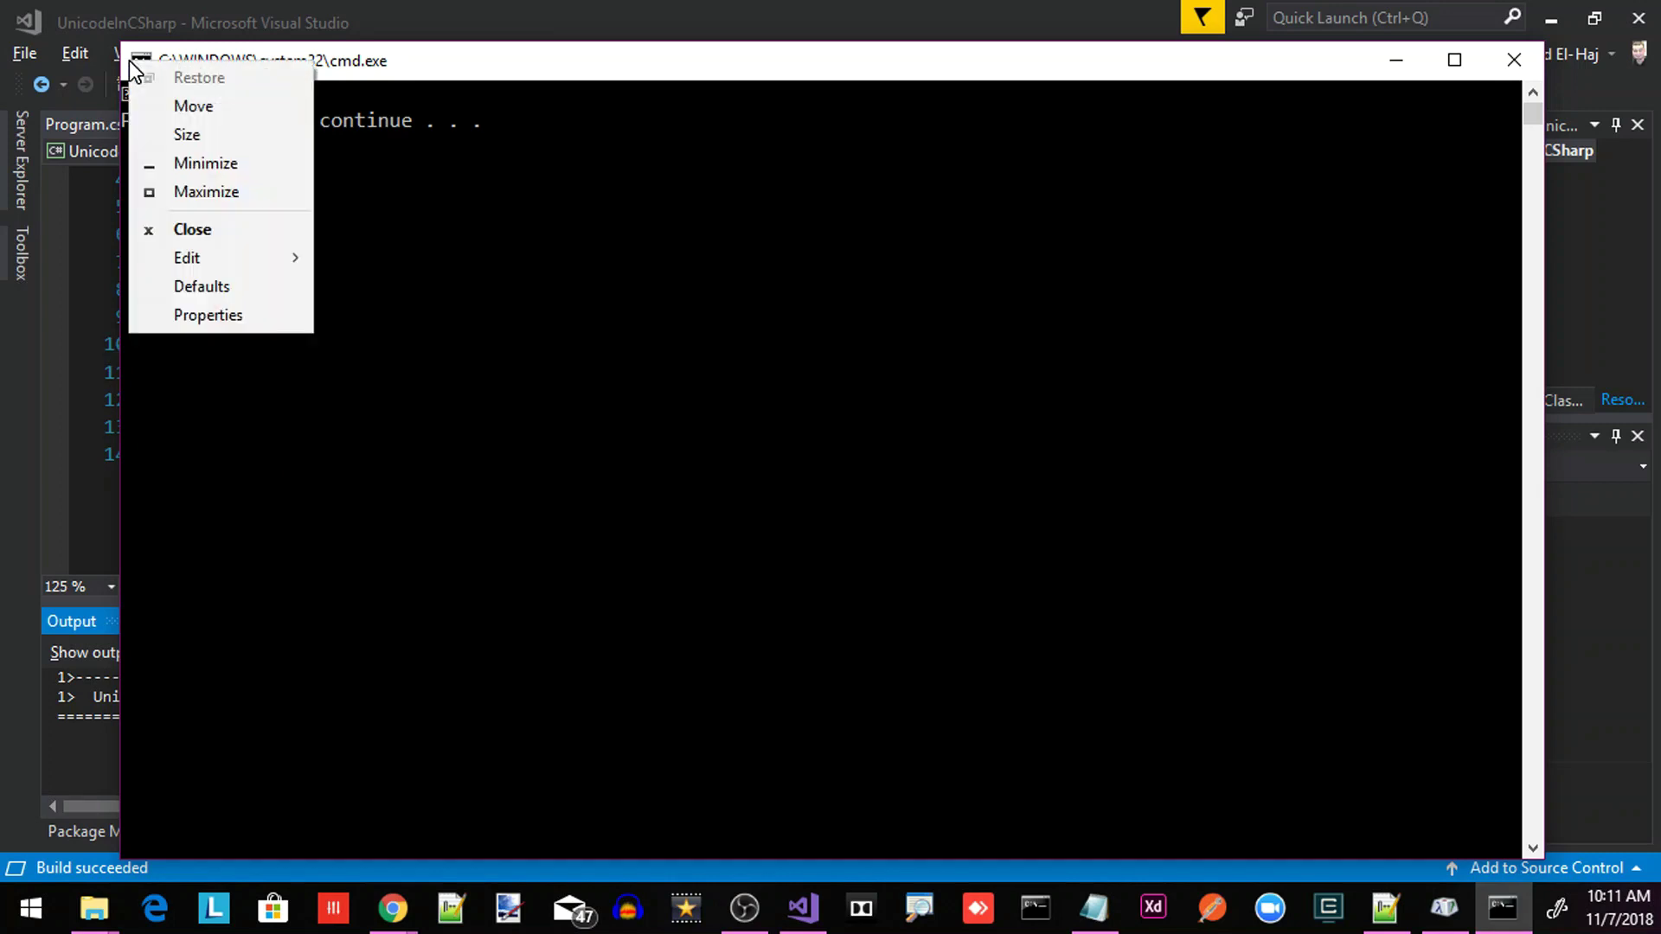
click(228, 316)
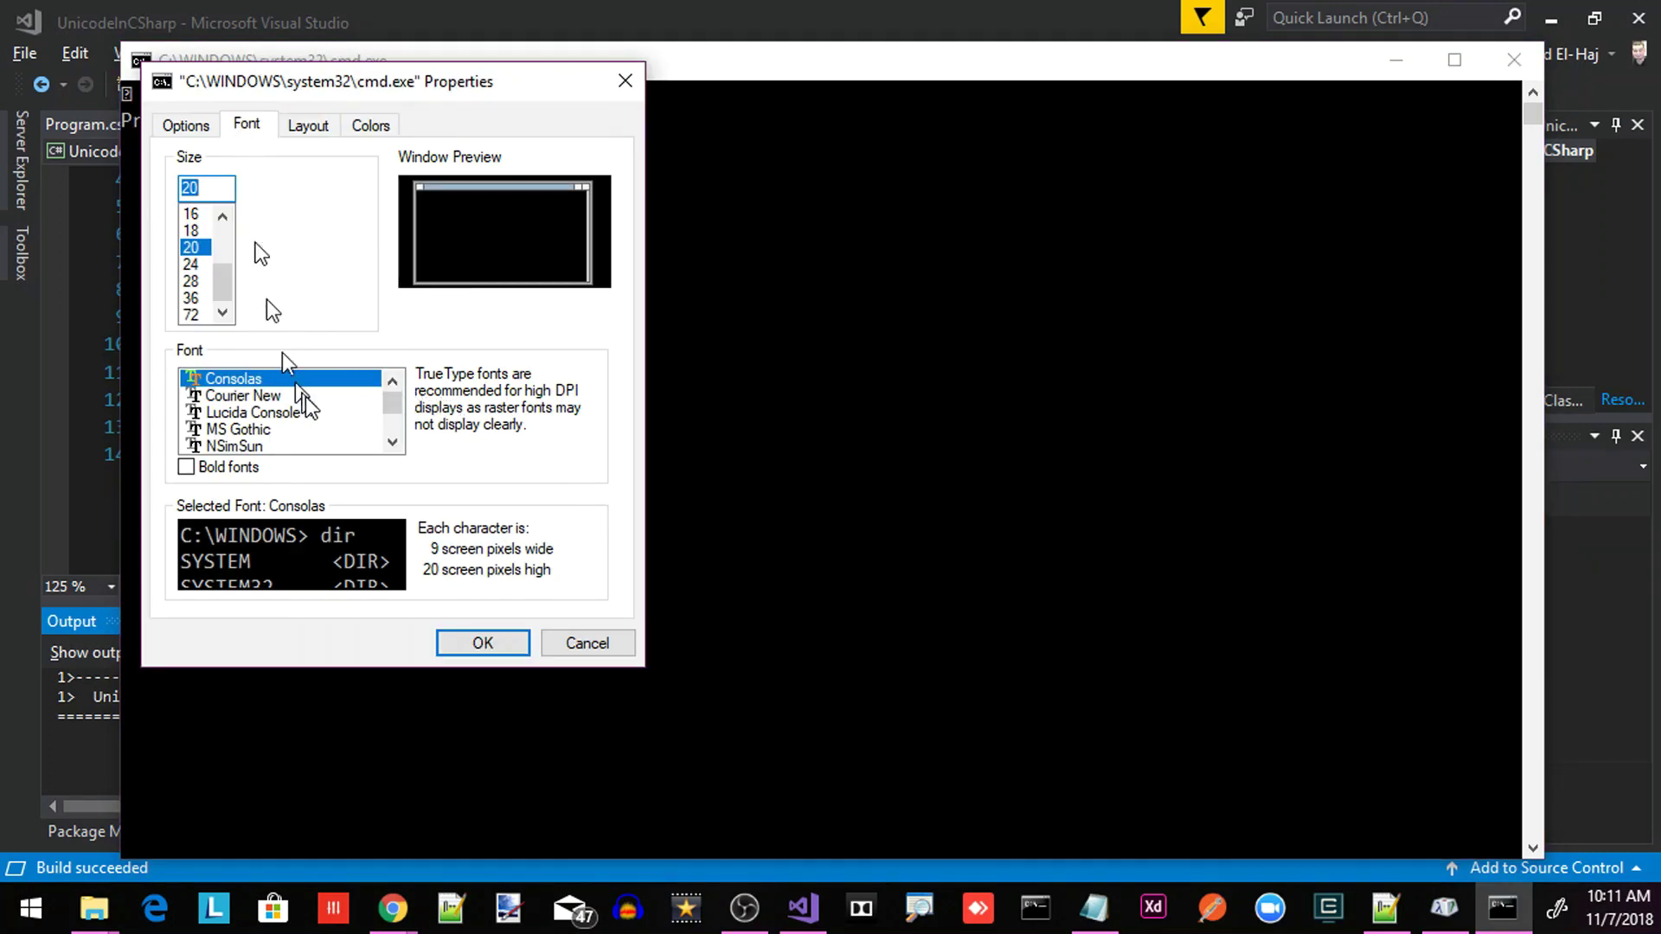
click(280, 381)
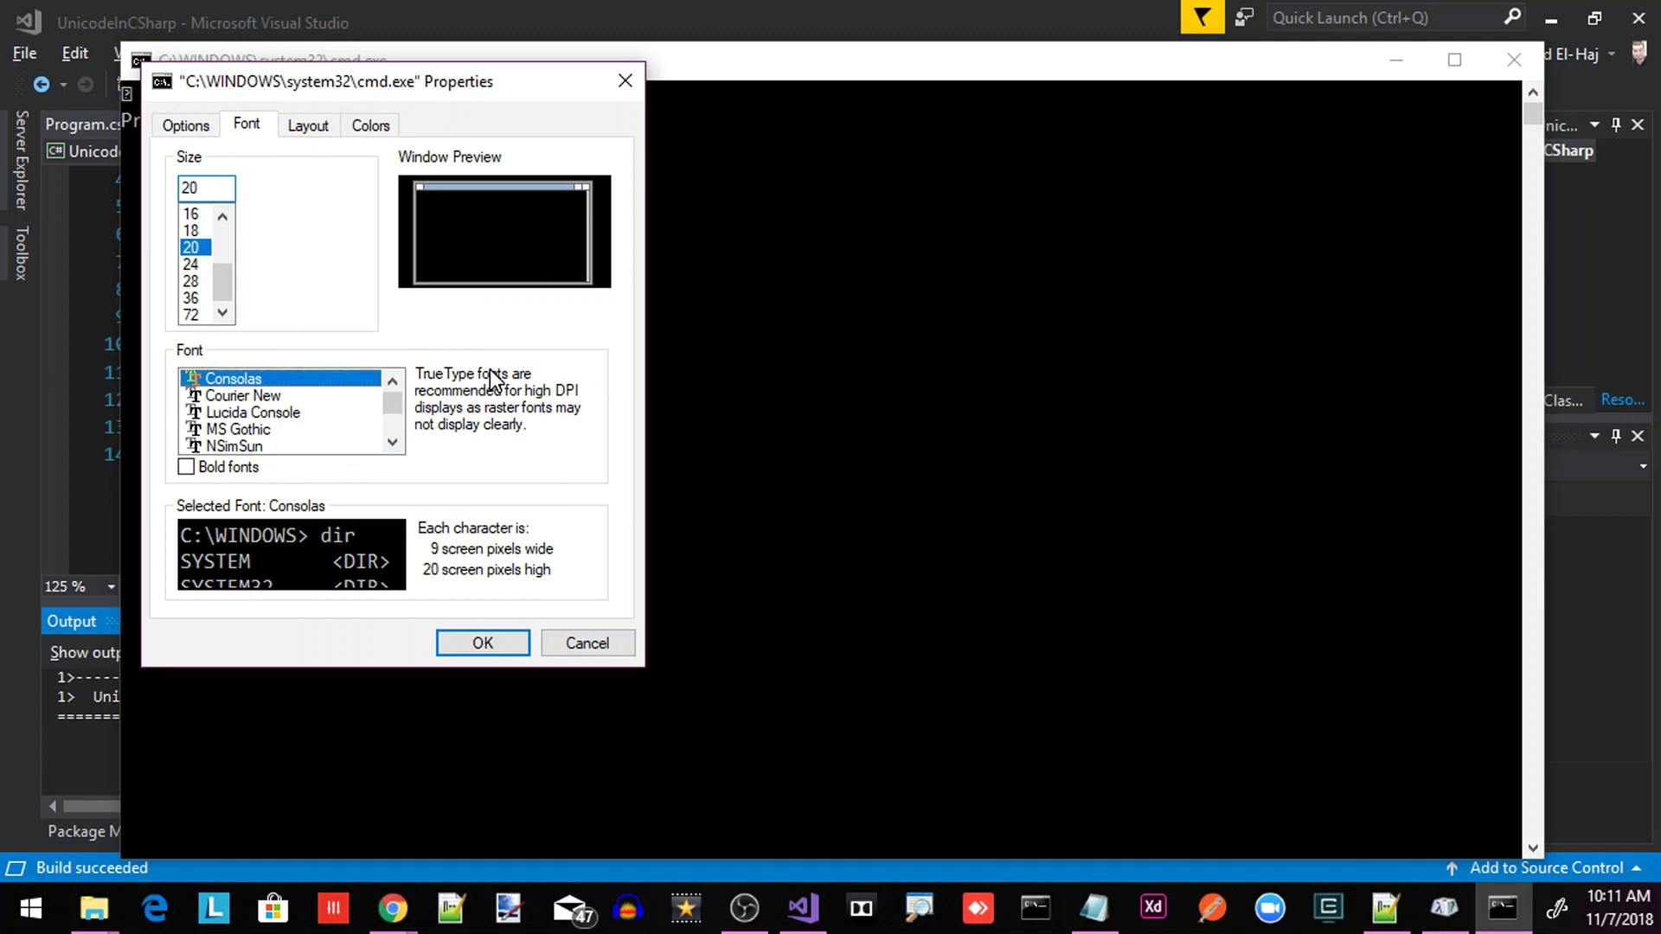
click(482, 643)
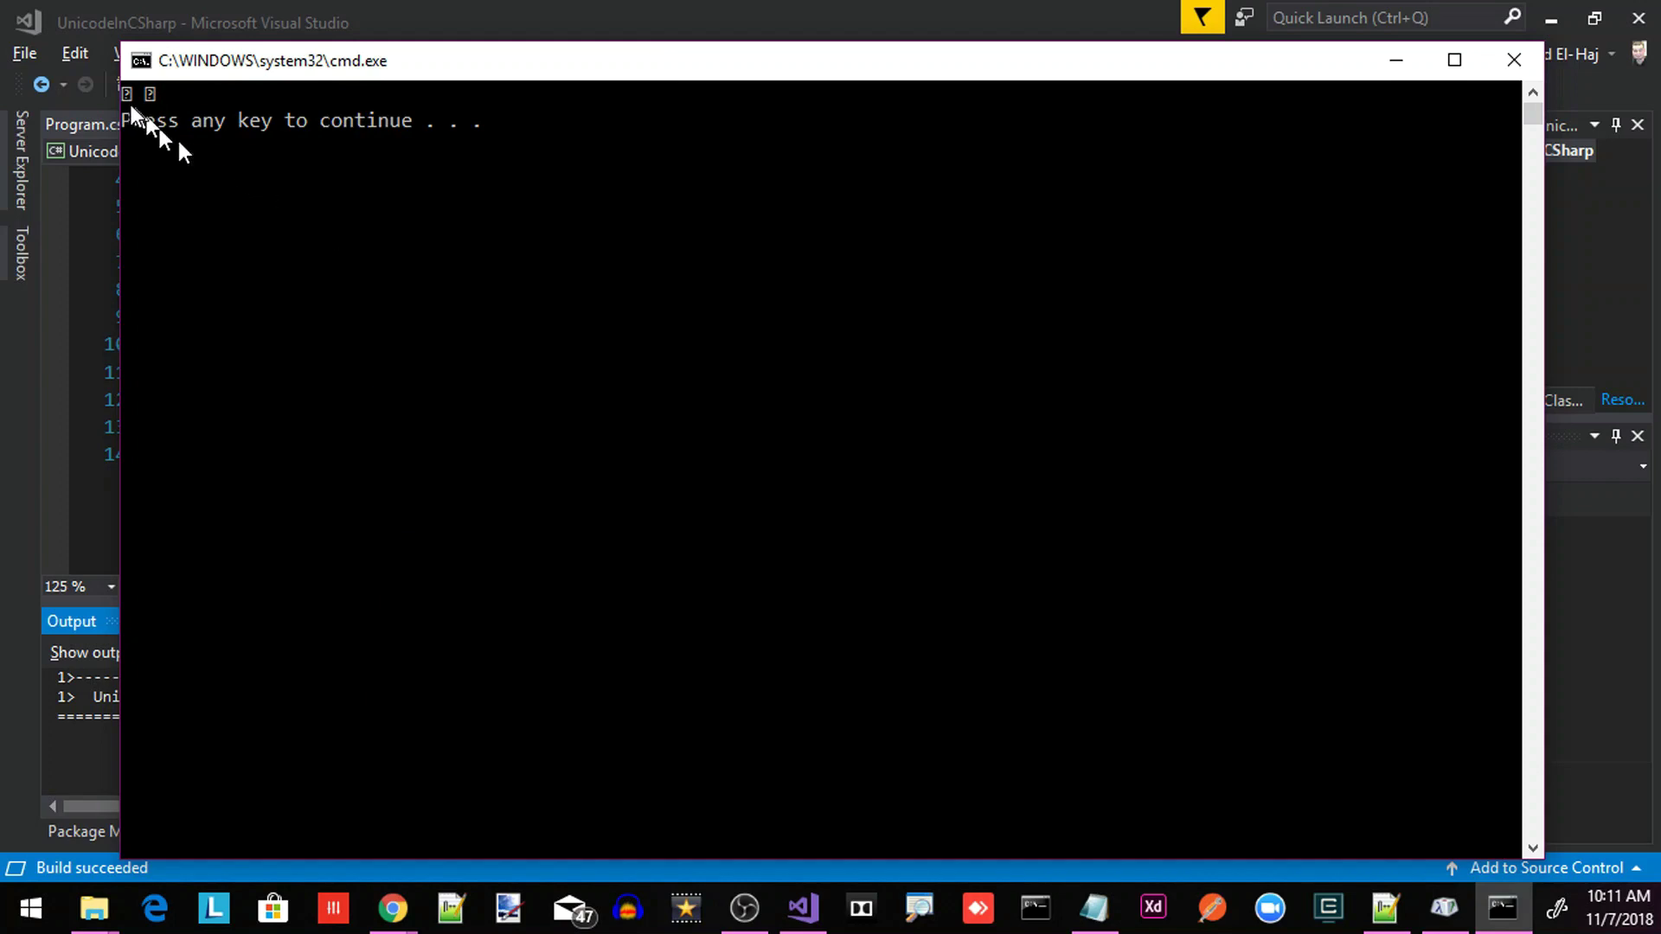
click(1514, 60)
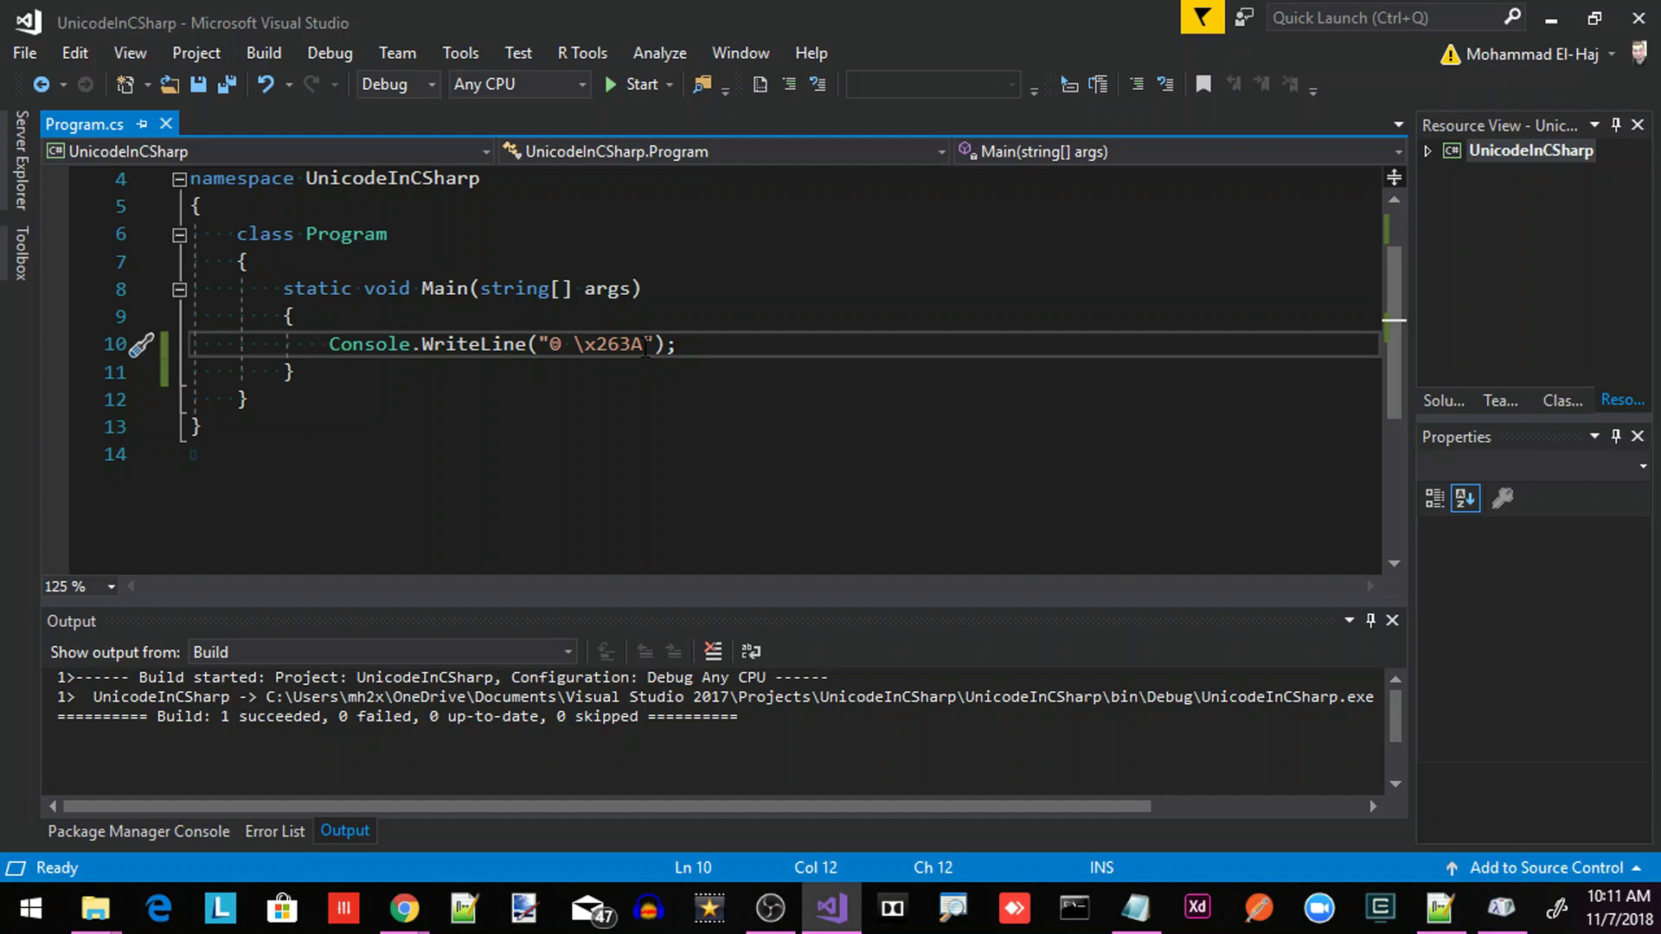
- Add Console.OutputEncoding = System.Text.Encoding.Unicode; above WriteLine and rerun the program
key(Return)
key(Up)
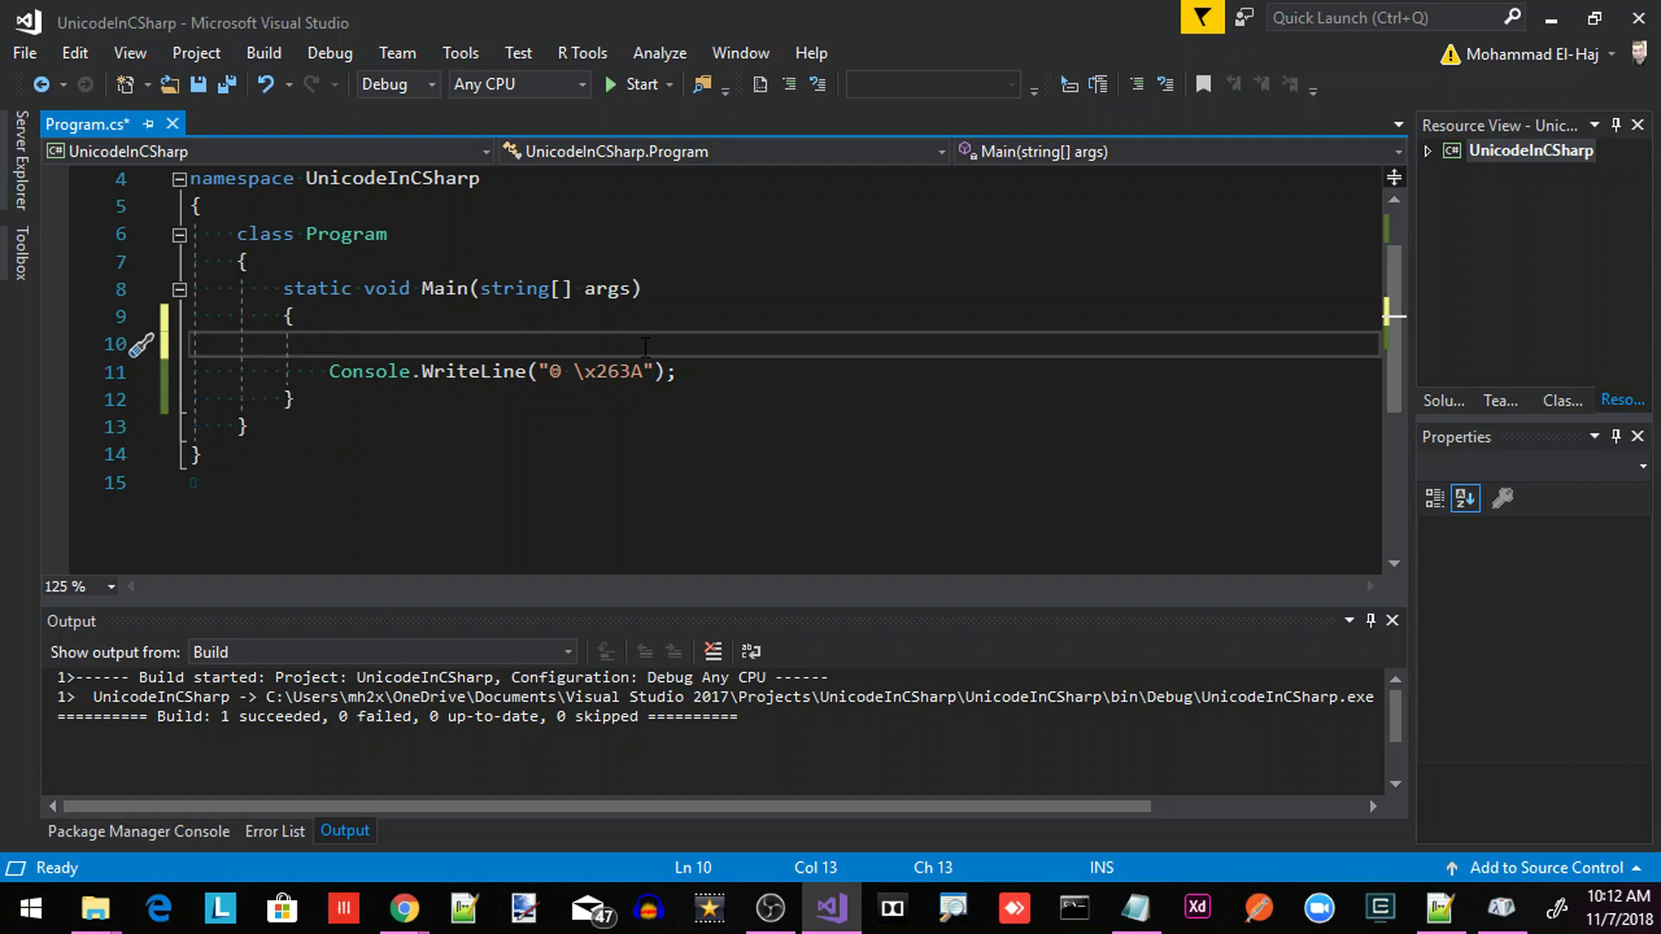
text(Conso)
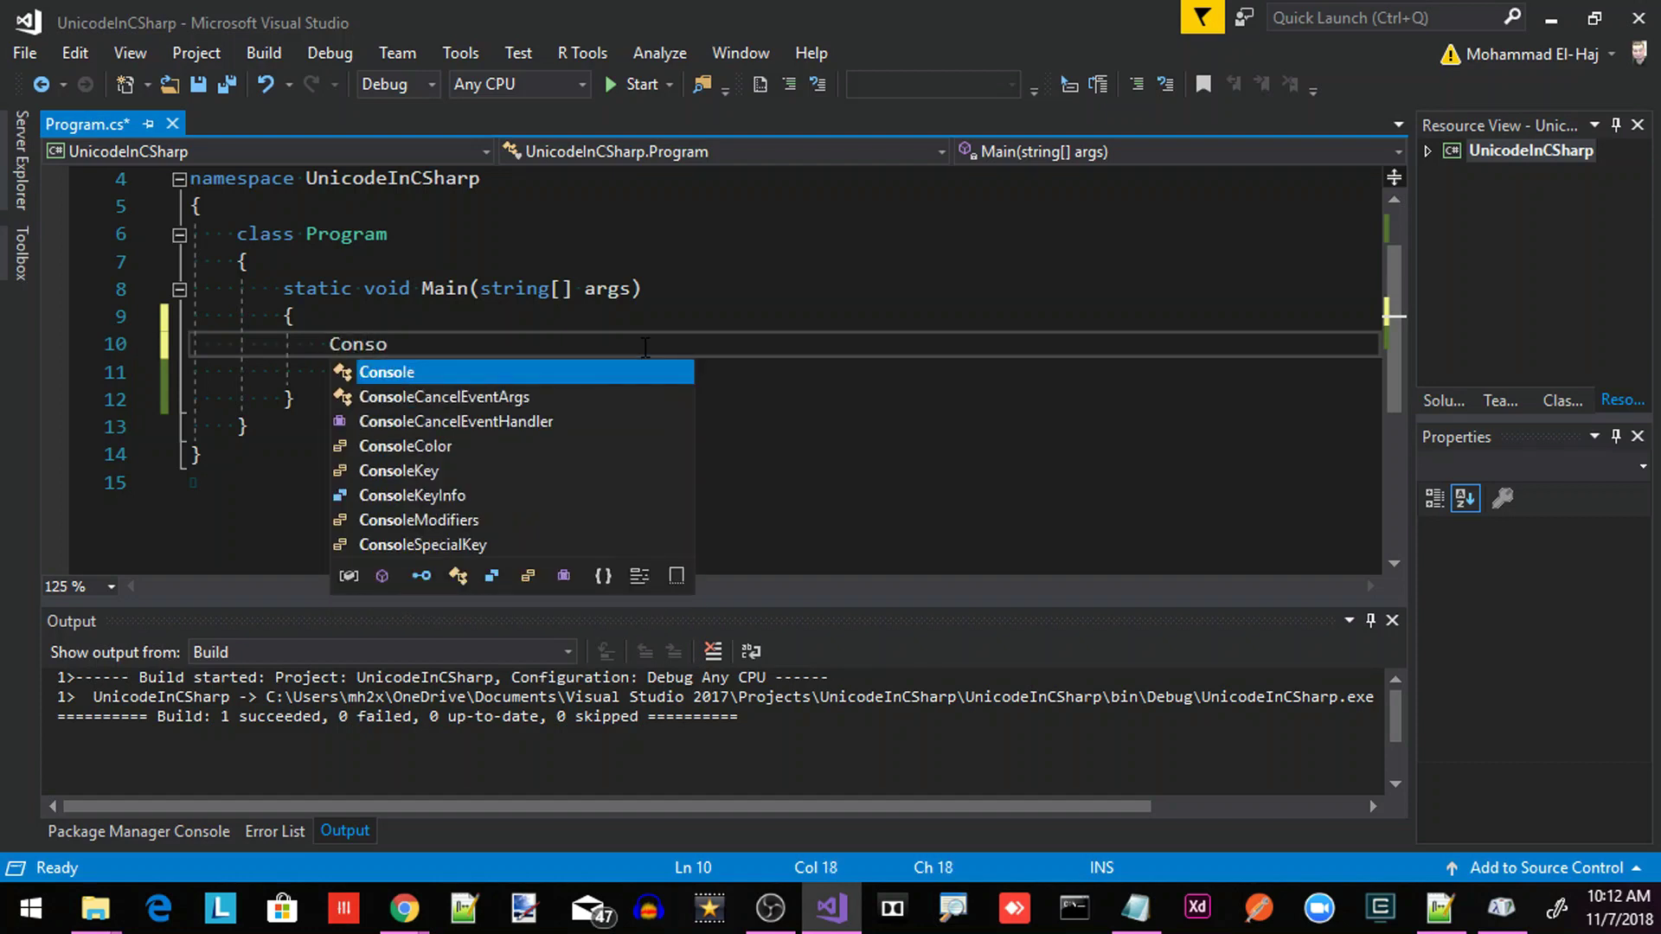
text(le.Out)
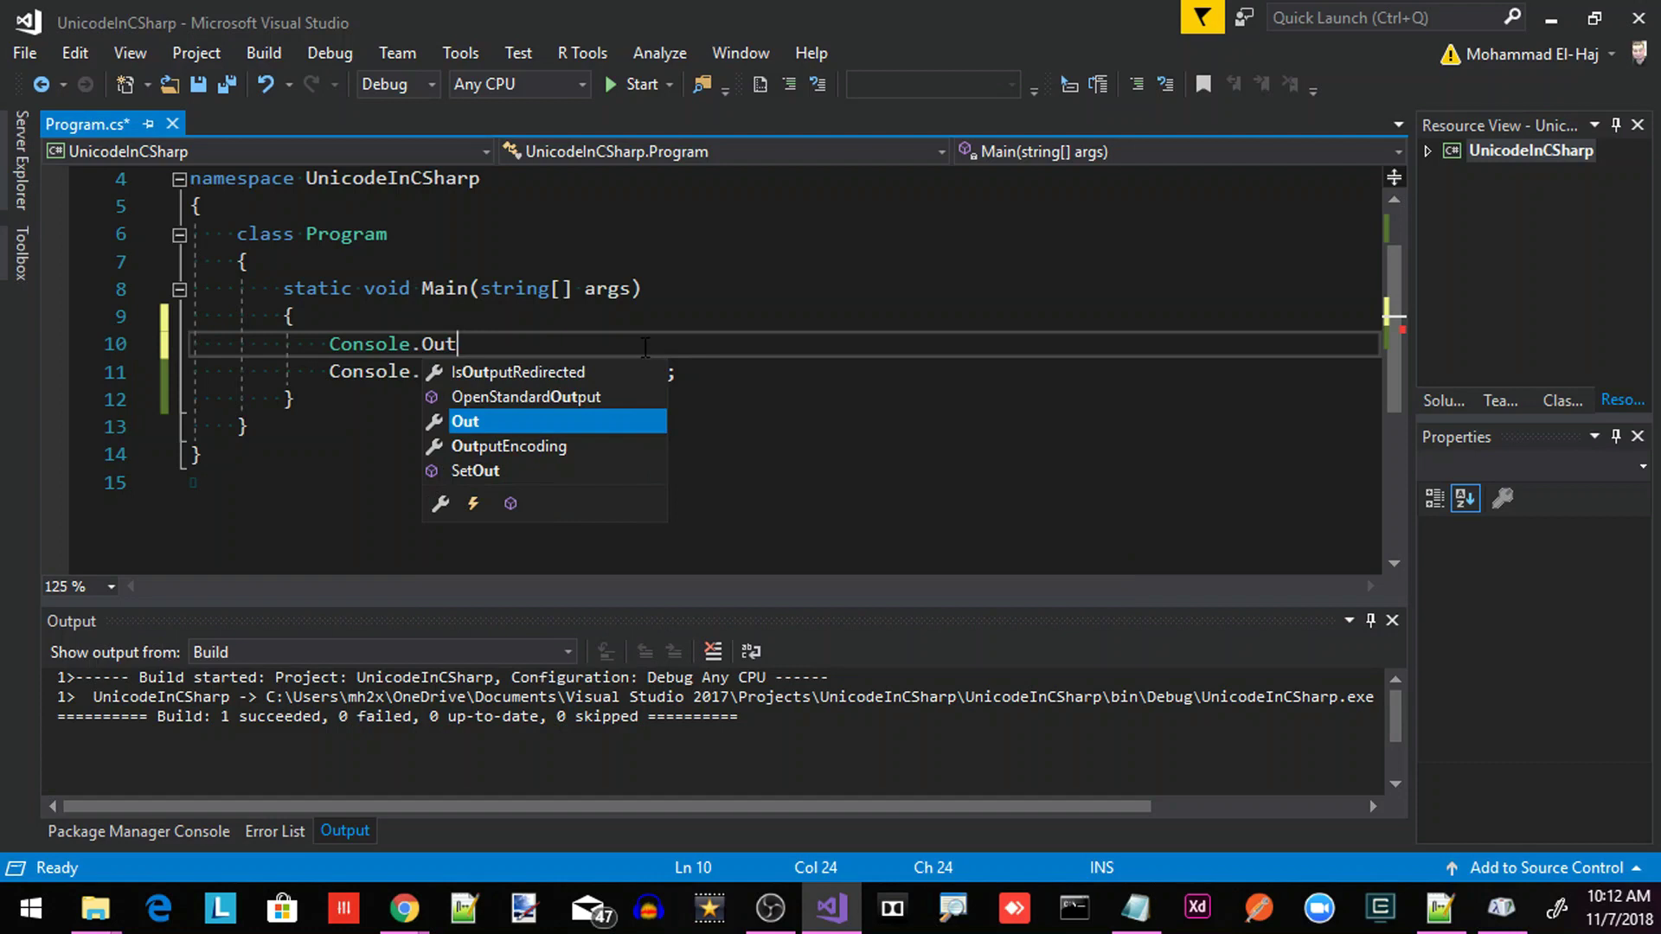
text(p)
key(Tab)
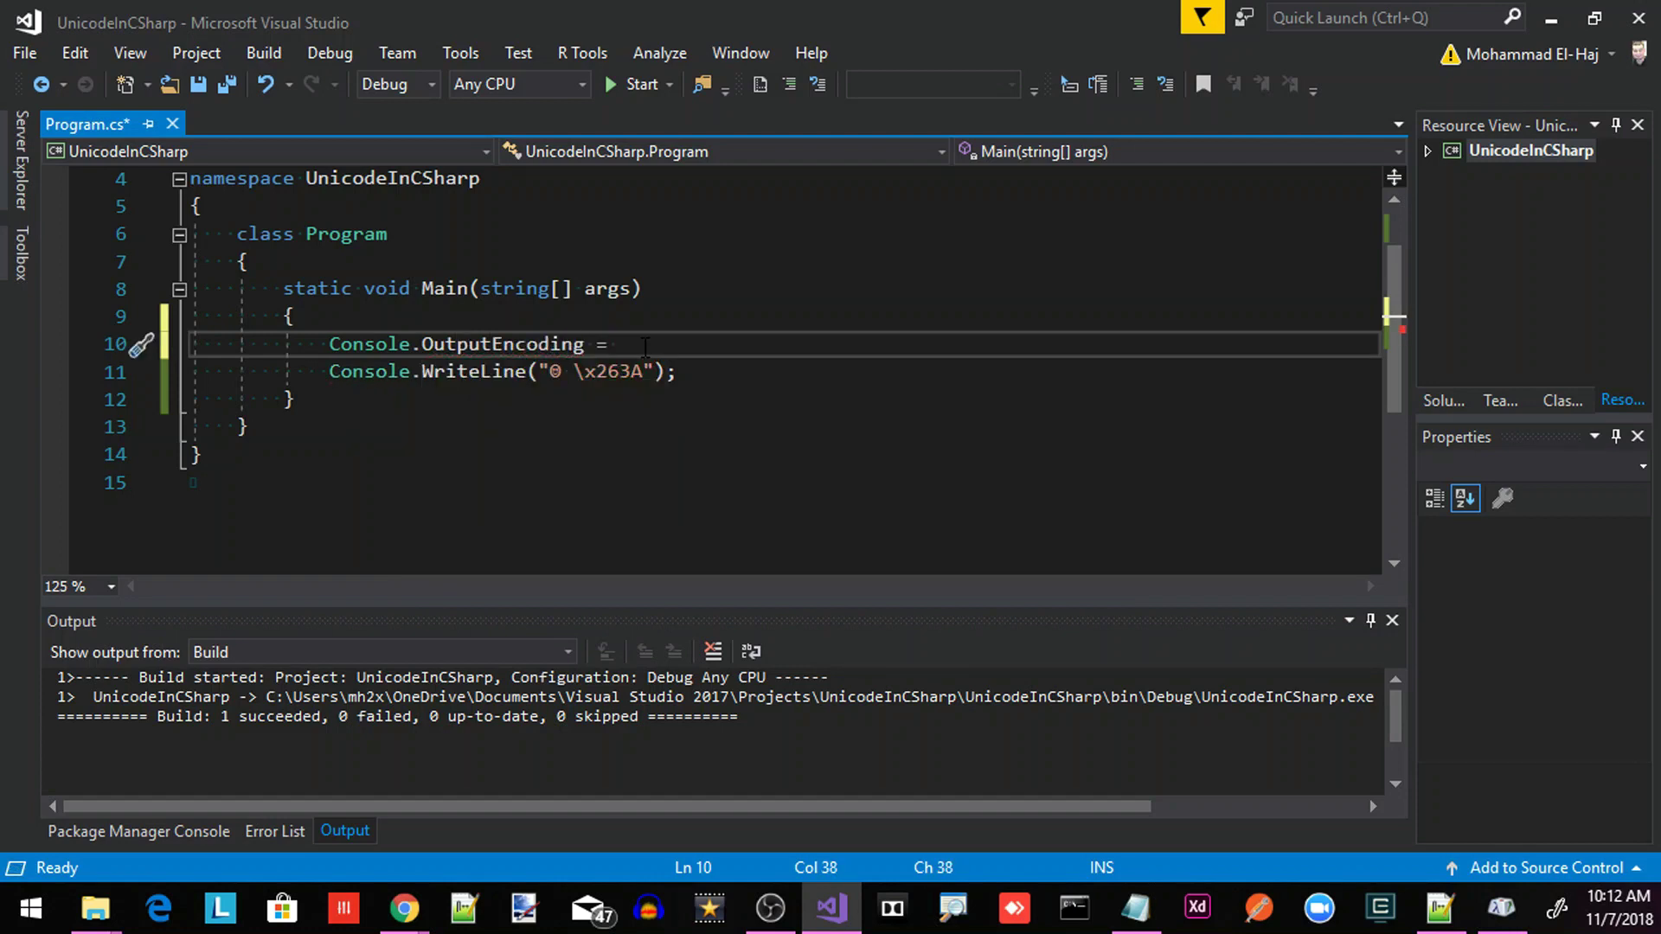
text(System.Text.En)
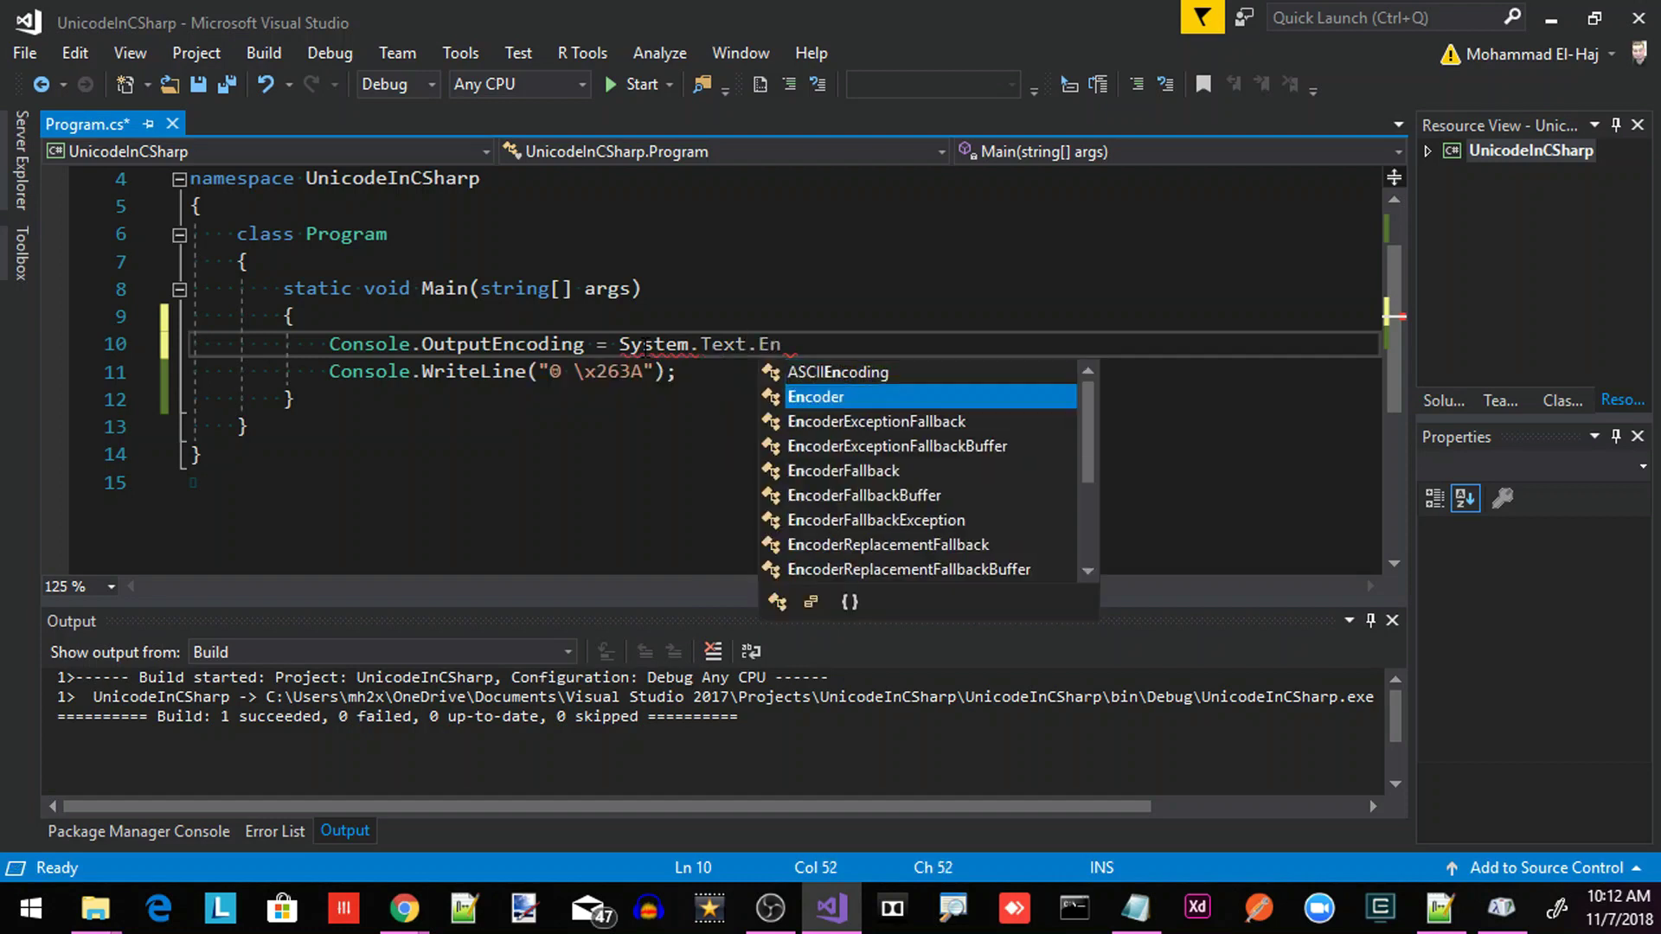
text(coding)
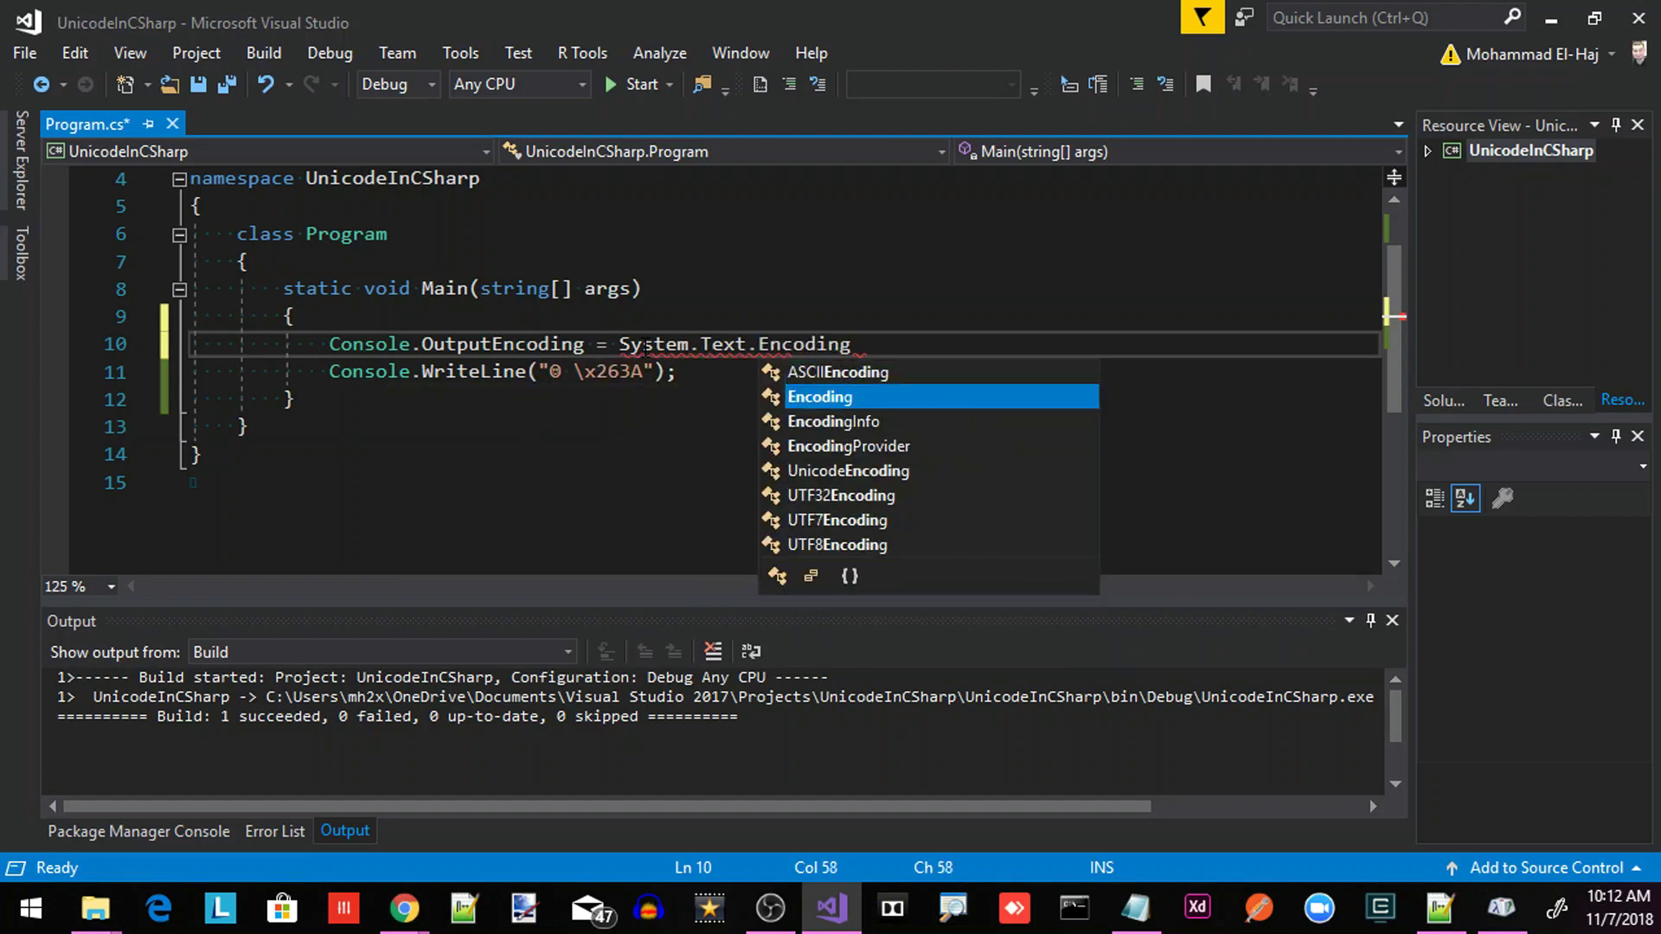
text(.)
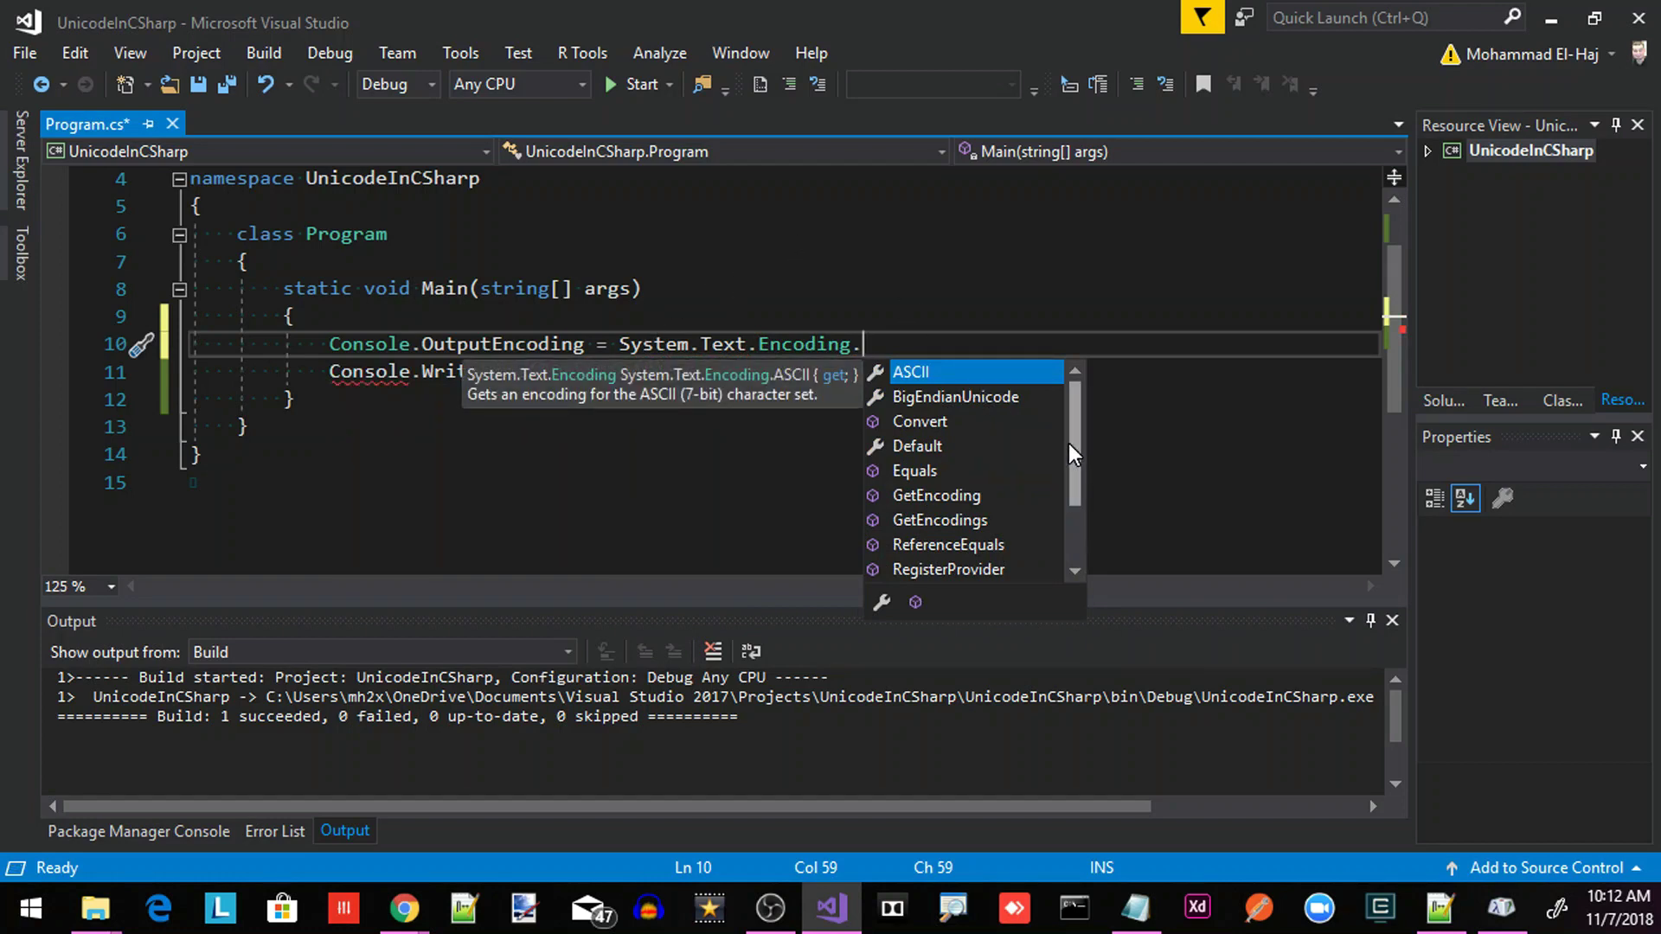
drag(1069, 442, 1070, 513)
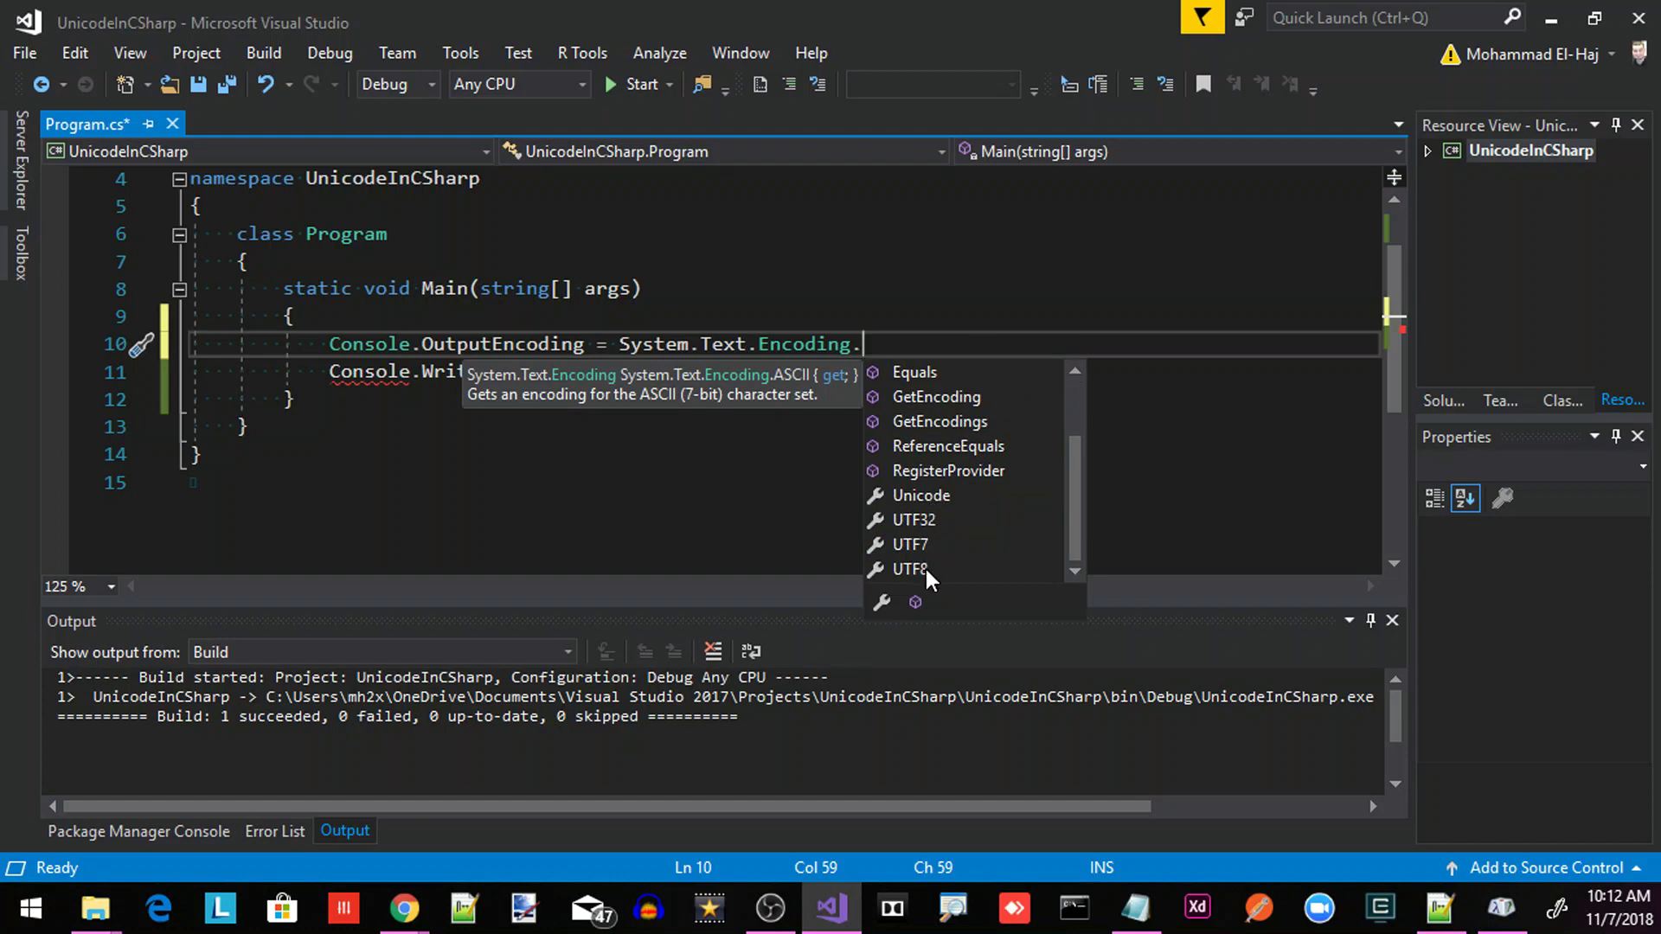
double_click(927, 497)
text(;)
key(Down)
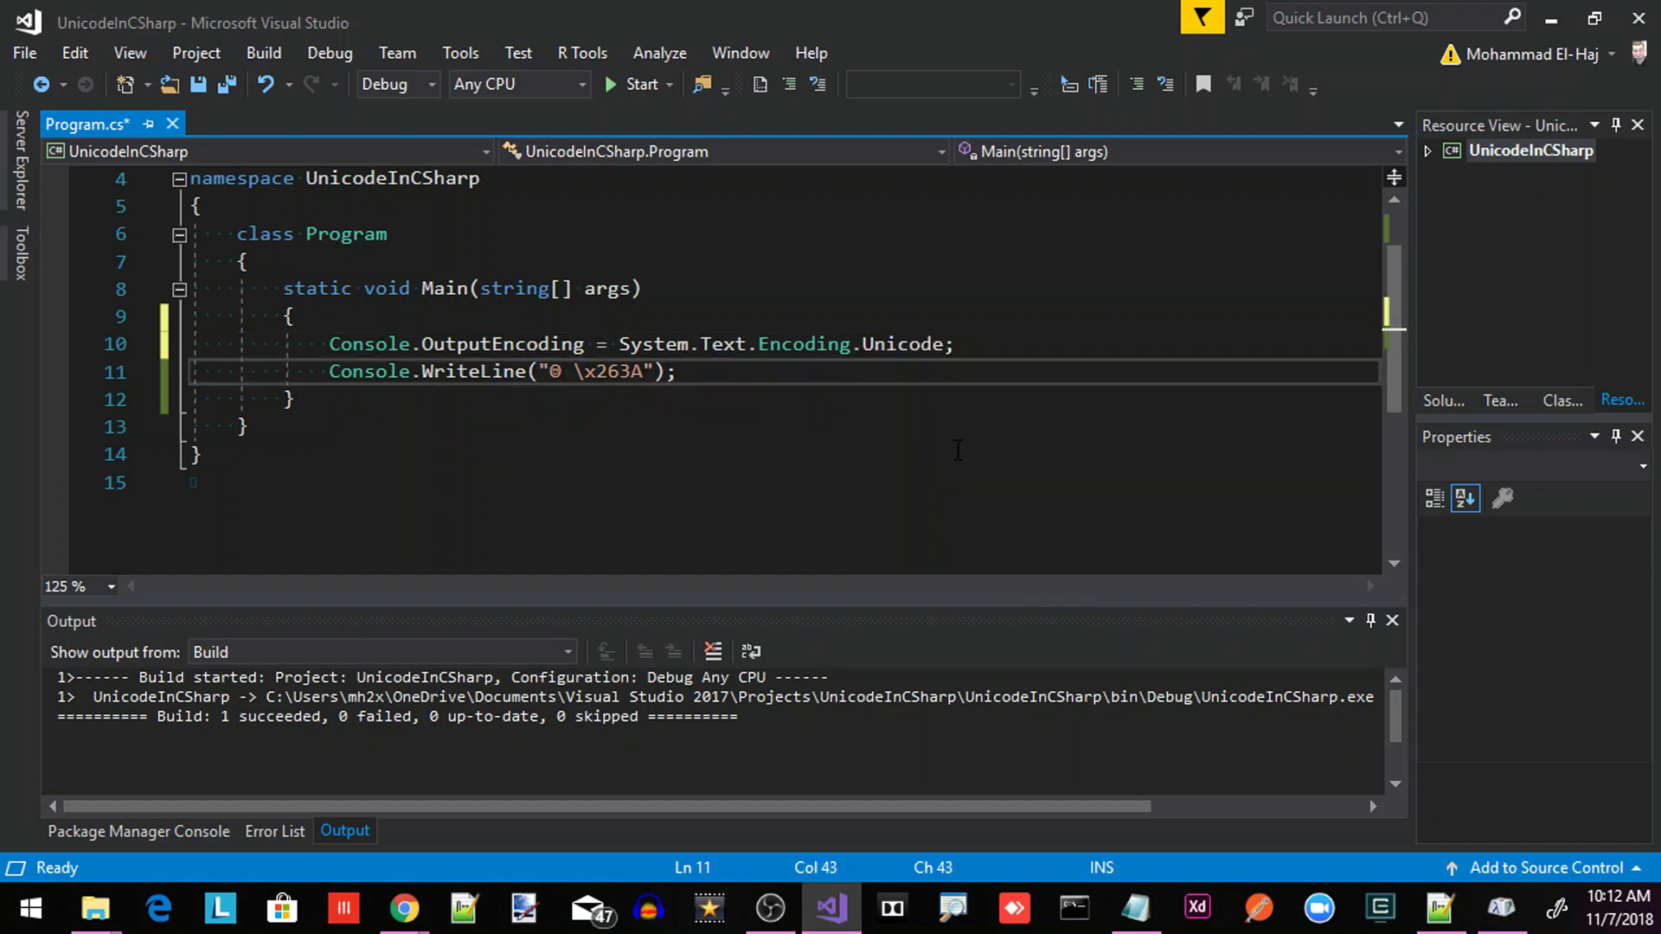
key(ctrl+F5)
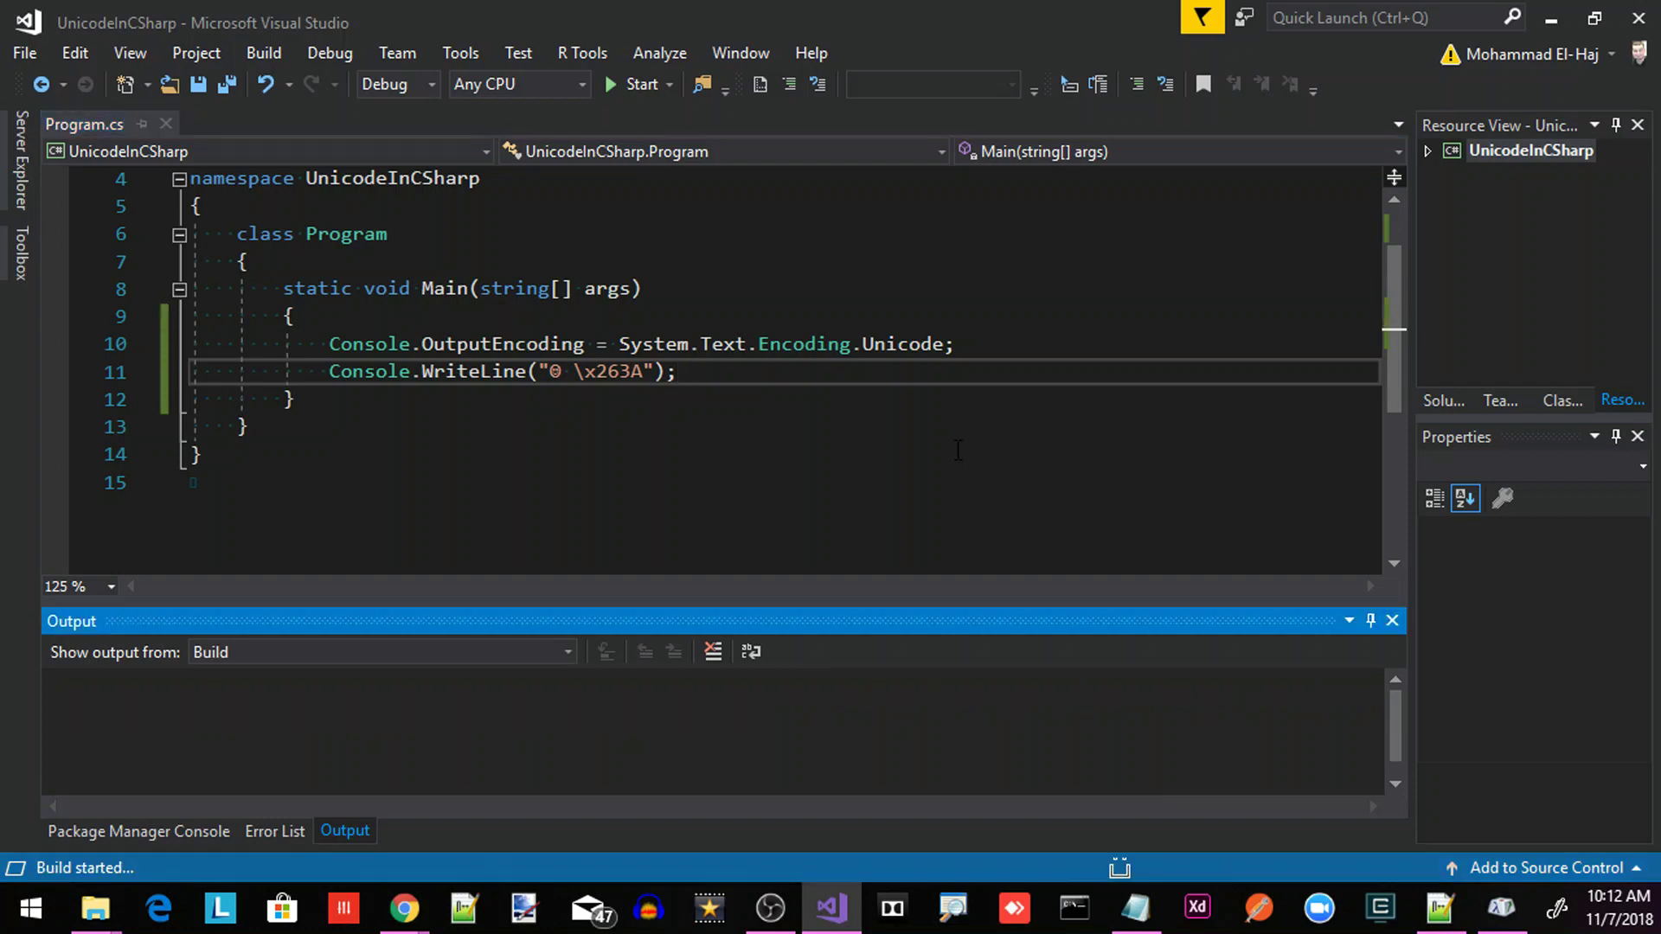